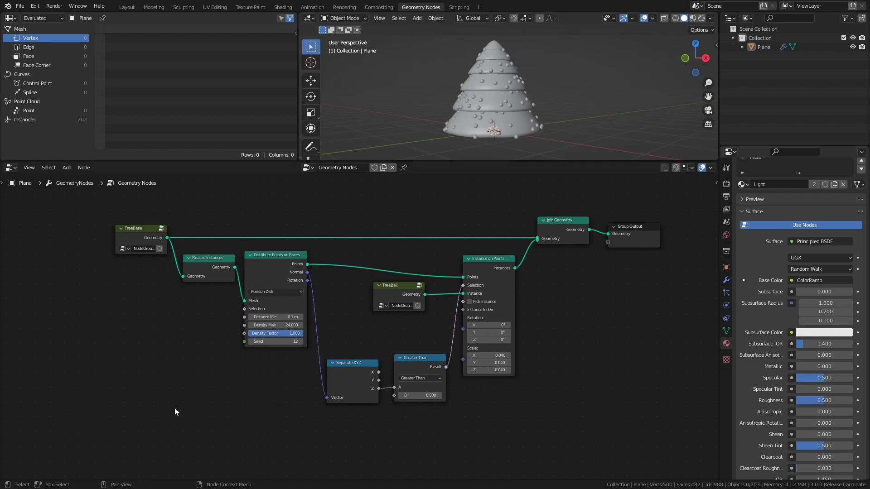
Step: Group the point-scattering, TreeBall and Instance on Points nodes into one node group and return to the main node tree
drag(171, 411, 505, 272)
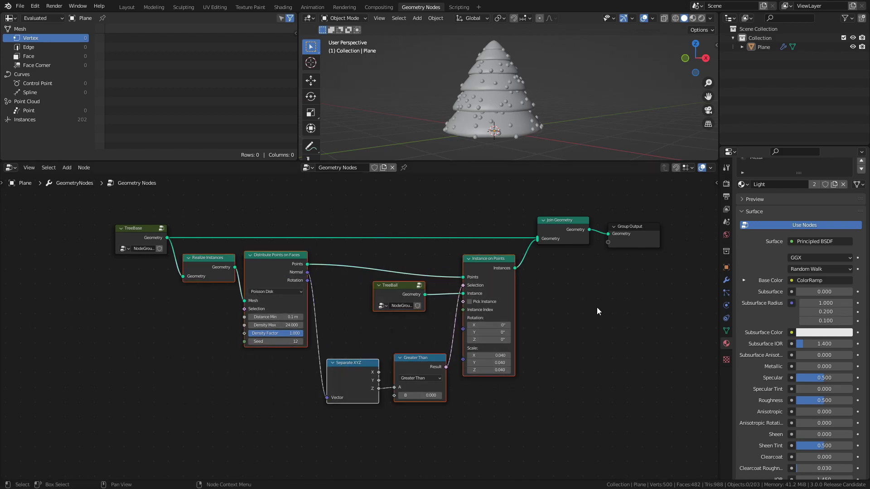
key(ctrl+g)
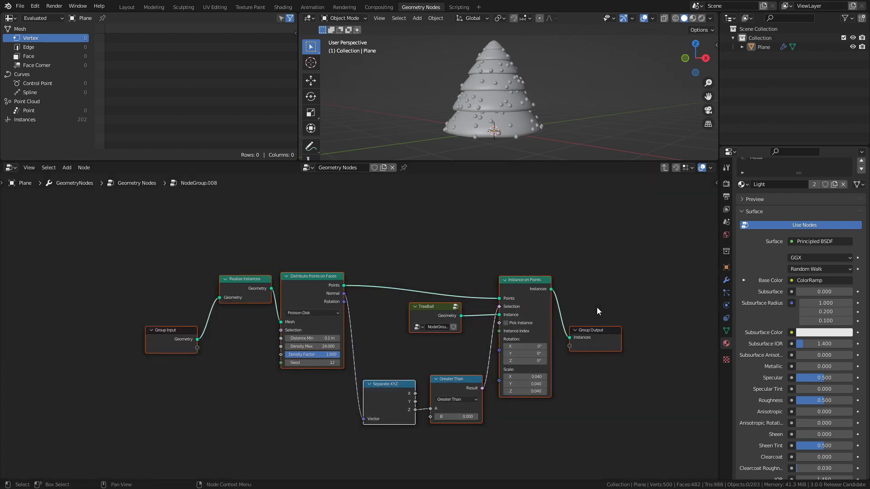
click(665, 168)
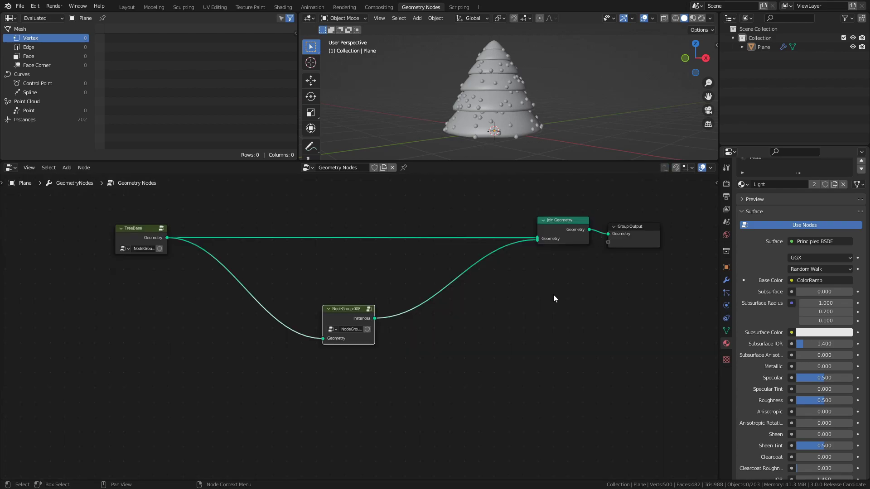
Step: Label the new node group TreeBalls and save the file
key(n)
click(662, 205)
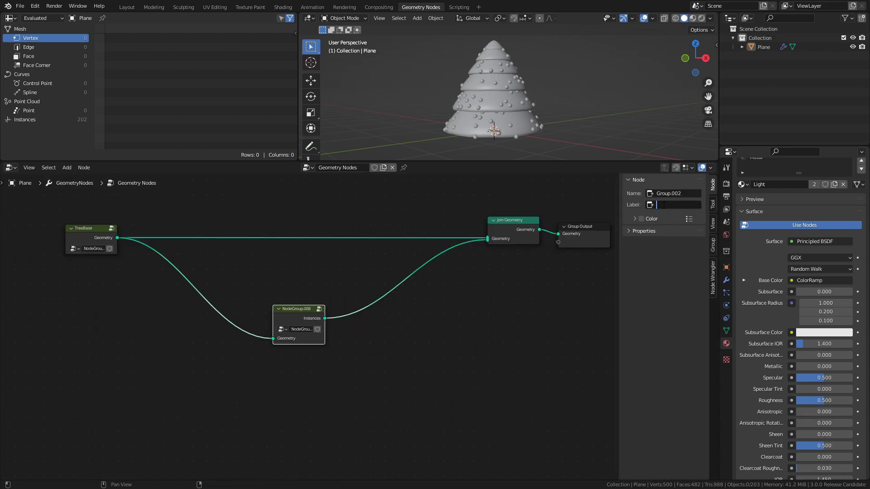
text(TreeBalls)
key(Return)
key(ctrl+s)
key(Home)
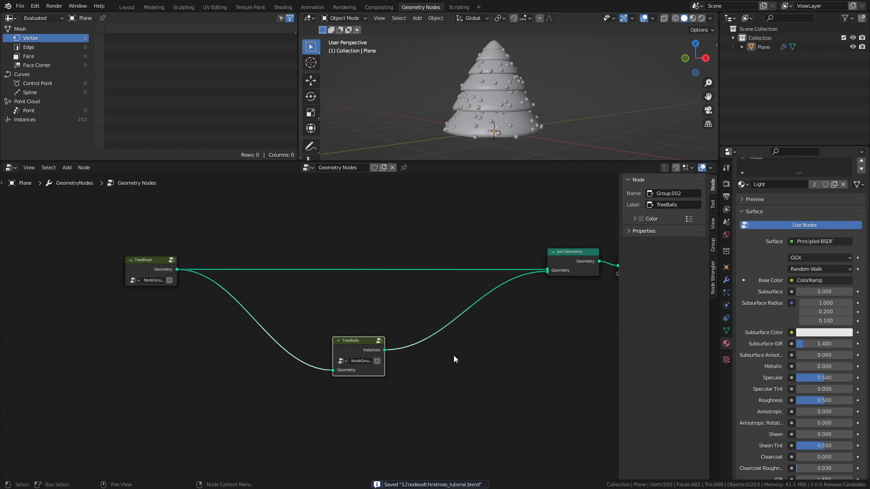
Step: Disconnect Join Geometry from the Group Output and move it aside with the TreeBase and TreeBalls groups
middle_drag(454, 355, 441, 373)
drag(567, 274, 562, 331)
ctrl+right_drag(572, 312, 609, 314)
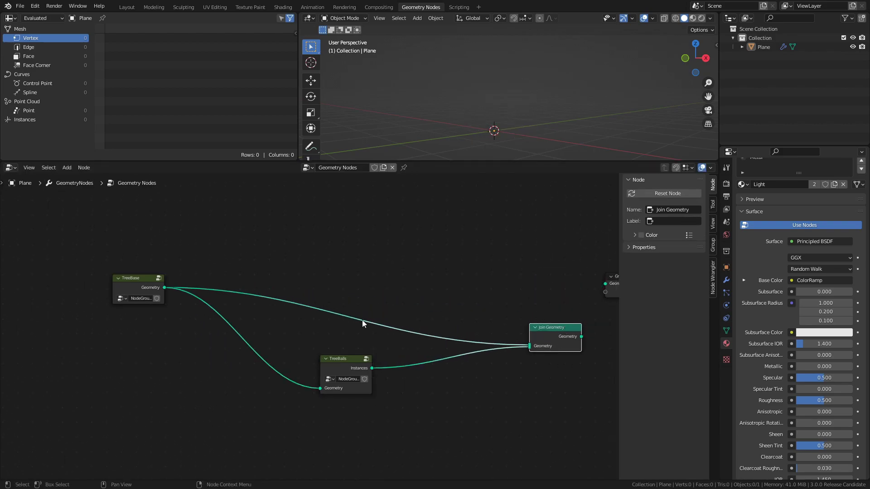
middle_drag(339, 318, 264, 299)
drag(29, 233, 247, 372)
key(g)
click(455, 405)
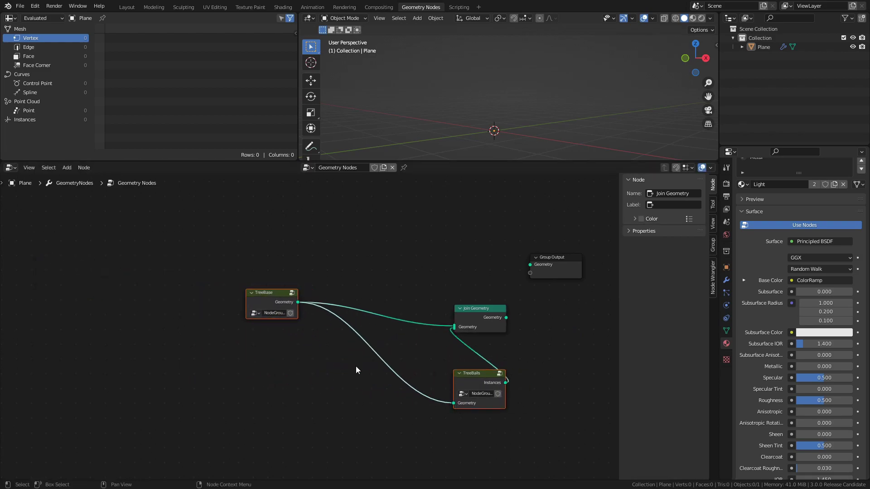
drag(271, 303, 410, 353)
Step: Add a UV Sphere node and connect its mesh to the Group Output
key(shift+a)
mouse_move(208, 380)
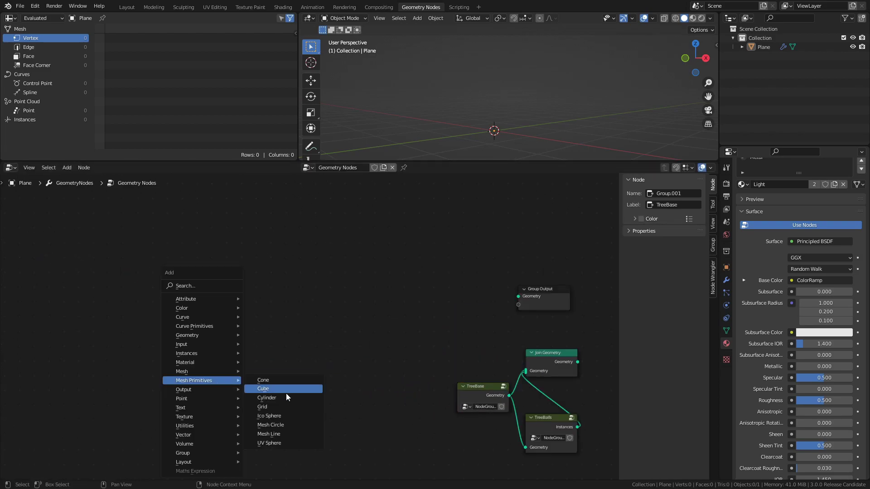
click(269, 443)
click(262, 297)
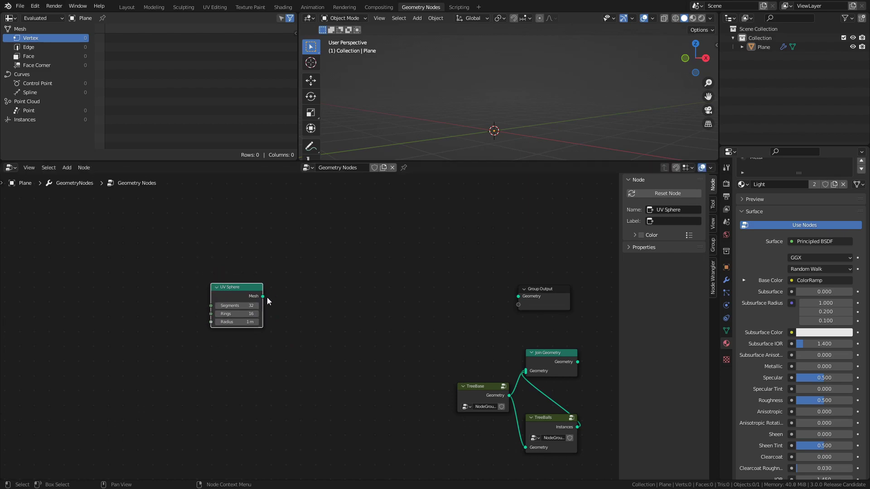
drag(263, 296, 518, 296)
Step: Set the UV Sphere to 16 segments and 8 rings
double_click(241, 305)
text(16)
key(Tab)
text(8)
key(Return)
Step: Insert a Transform node after the UV Sphere with Z scale 1.82 and Z translation 1.24 m, and save the file
key(shift+a)
text(tr)
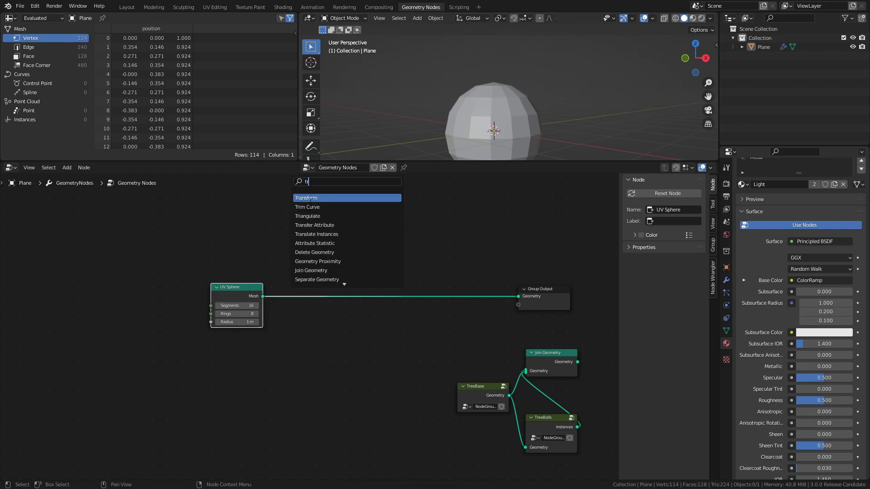
text(a)
key(Return)
click(362, 282)
drag(363, 378, 390, 377)
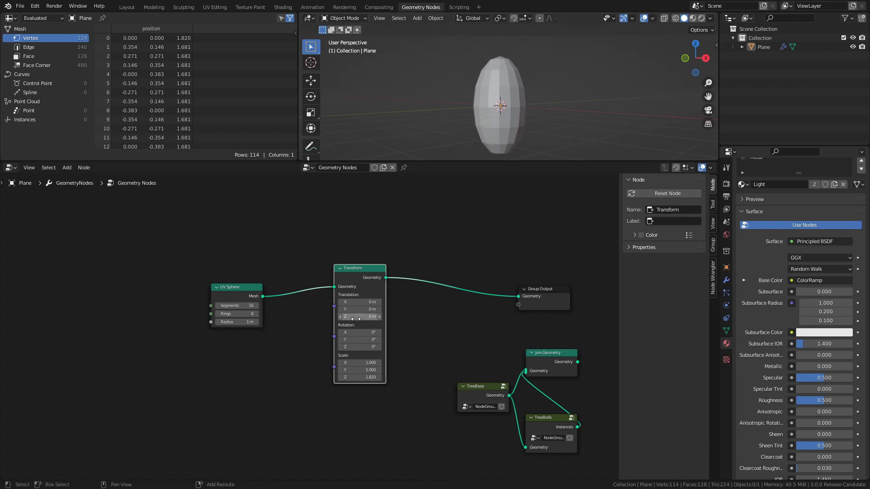
drag(357, 317, 374, 317)
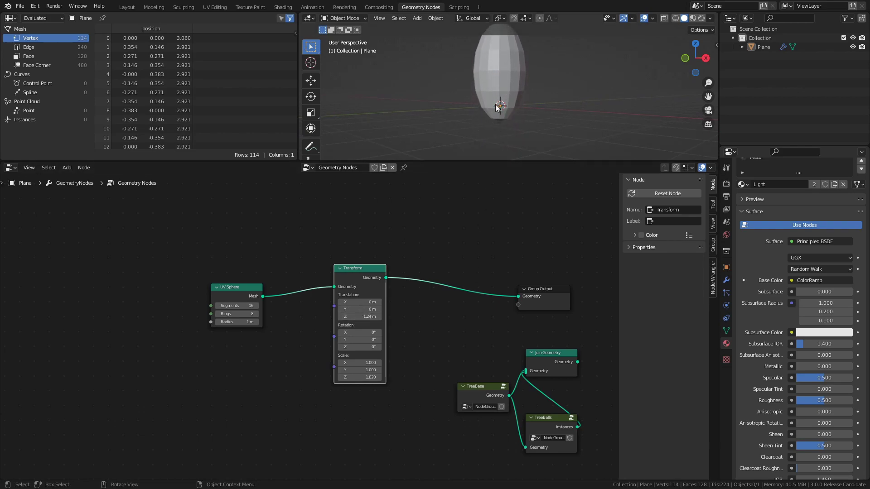
key(KP_1)
shift+middle_drag(548, 111, 515, 120)
key(ctrl+s)
Step: Duplicate the Join Geometry node between Transform and Group Output, and lower the Transform and UV Sphere nodes to free space
click(553, 353)
key(shift+d)
click(466, 278)
drag(356, 275, 360, 360)
drag(249, 291, 229, 374)
Step: Add a Cylinder mesh primitive node above the UV Sphere
key(shift+a)
mouse_move(227, 343)
click(298, 361)
click(192, 259)
Step: Add a second Transform node, link the Cylinder through it into Join Geometry, and save the file
key(shift+a)
click(235, 162)
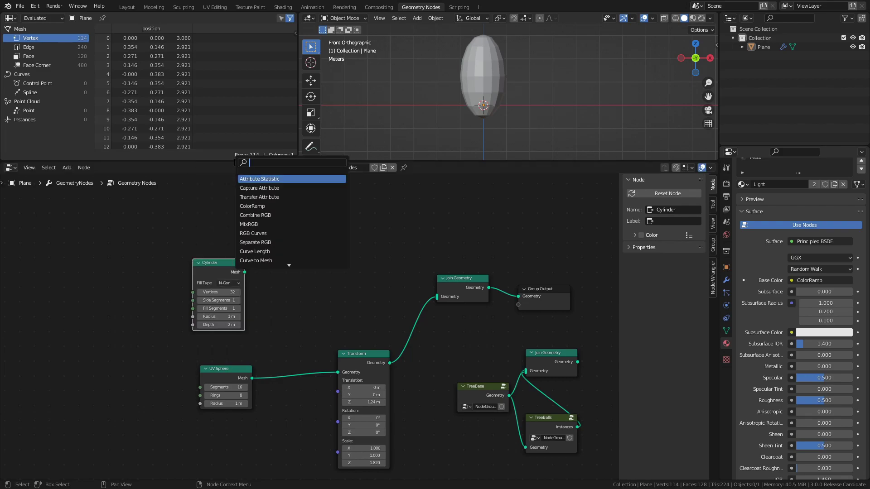
text(tra)
click(274, 178)
click(323, 249)
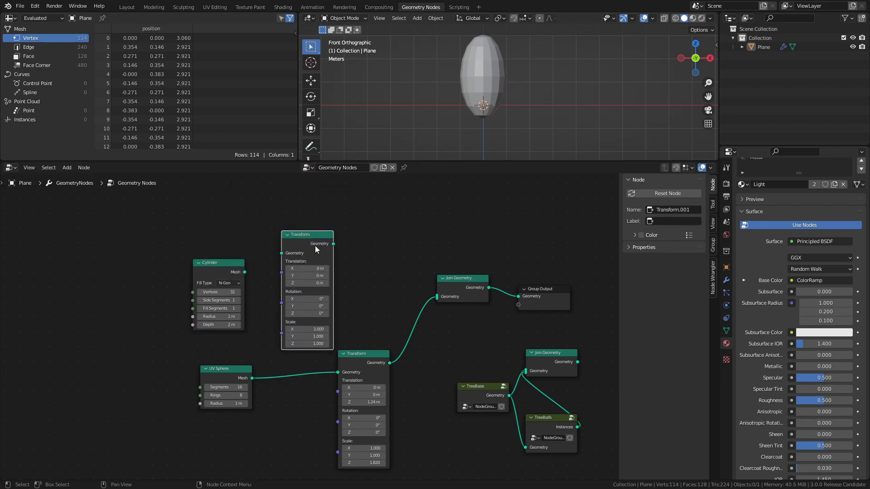
drag(245, 272, 282, 253)
drag(333, 243, 436, 295)
key(ctrl+s)
Step: Scale the cylinder's Transform to 0.6 on all axes and set its Z translation to -0.42 m
scroll(312, 302, up, 5)
drag(366, 342, 308, 363)
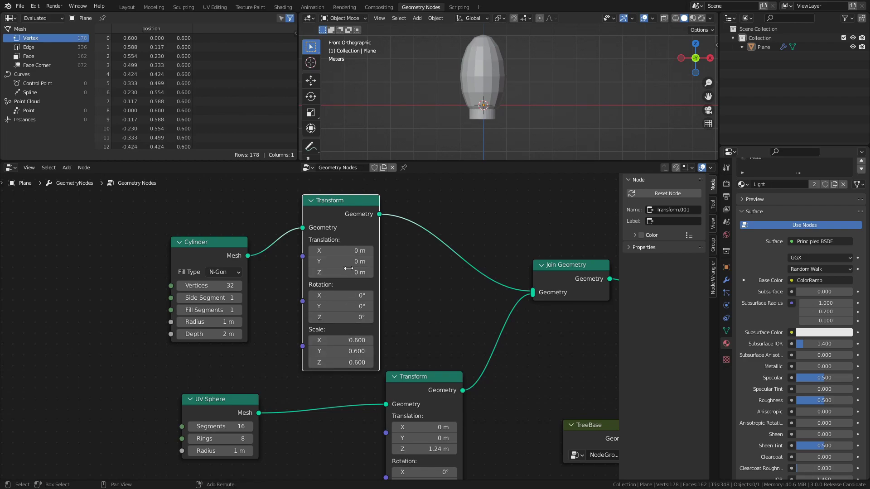
drag(354, 272, 321, 272)
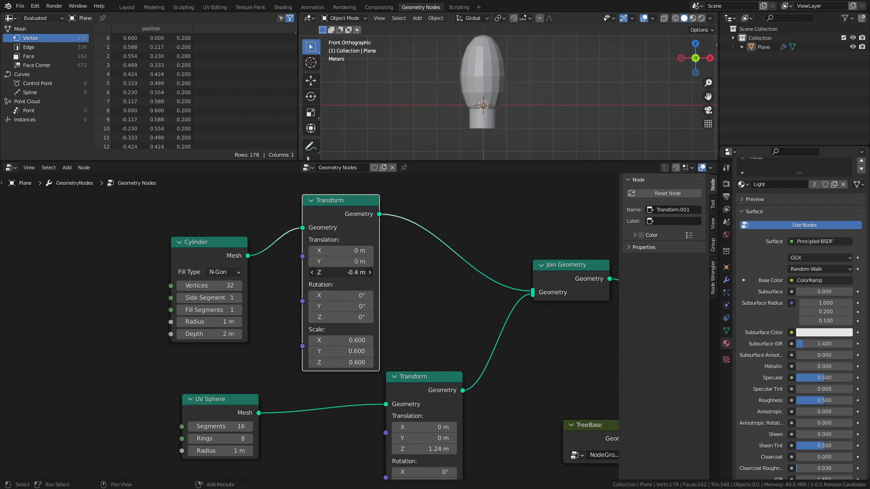
ctrl+middle_drag(504, 220, 451, 262)
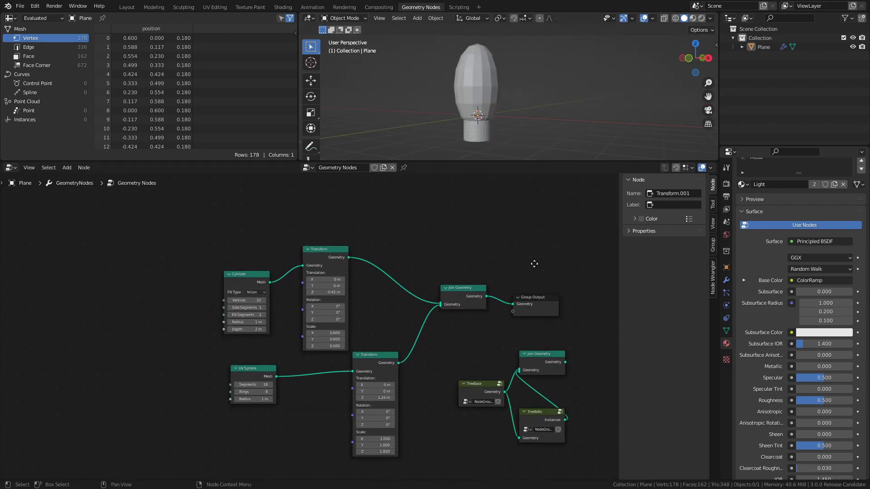
Step: Insert a Set Shade Smooth node between the bulb's Join Geometry and the Group Output
drag(460, 303, 531, 294)
key(shift+a)
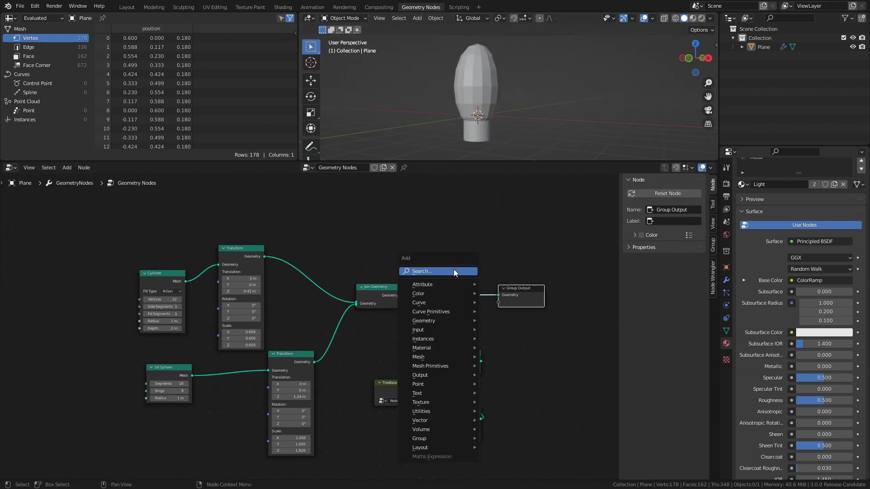
click(453, 271)
text(set sh)
key(Return)
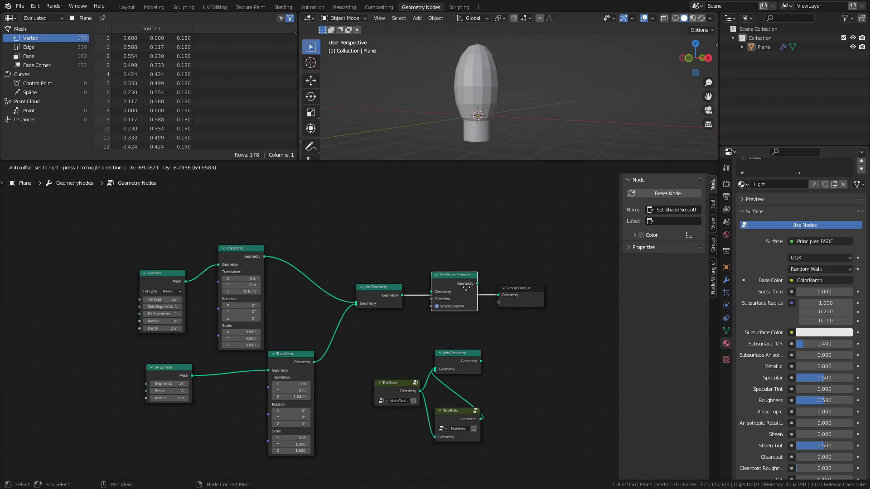
click(459, 290)
Step: Group all the bulb nodes, return to the main node tree and label the group TreeLight
drag(97, 218, 313, 399)
shift+drag(332, 250, 469, 338)
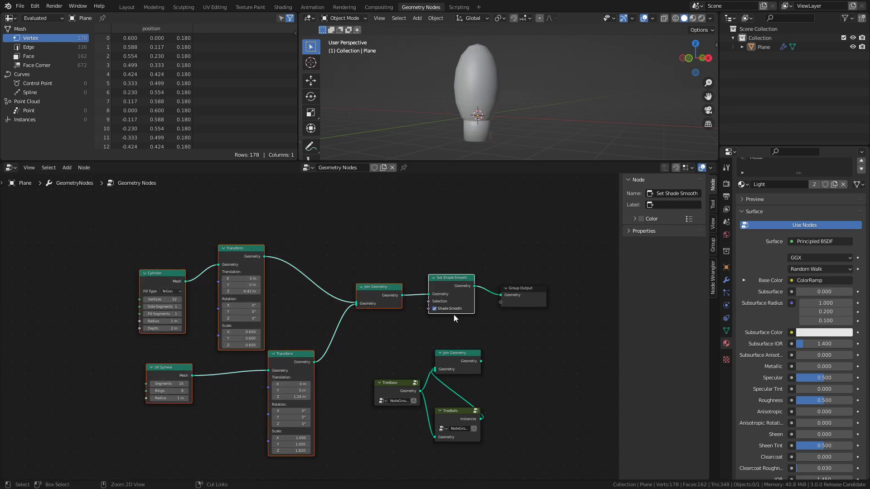
key(ctrl+g)
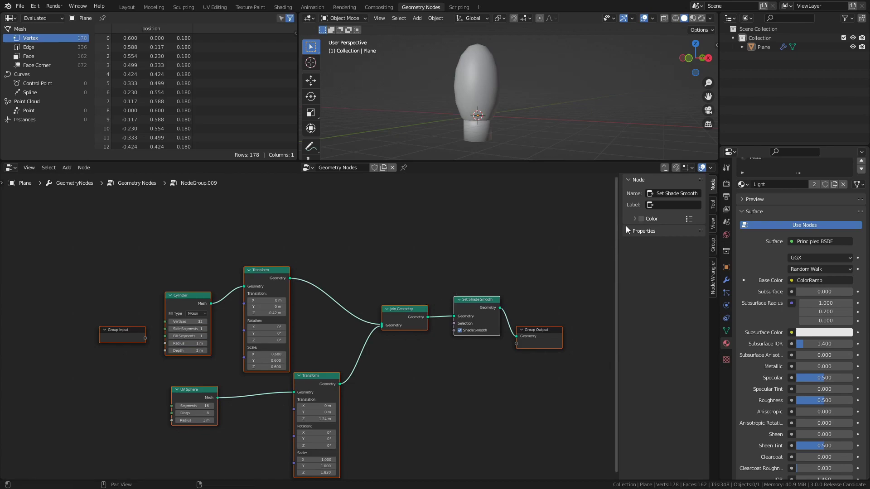
click(664, 168)
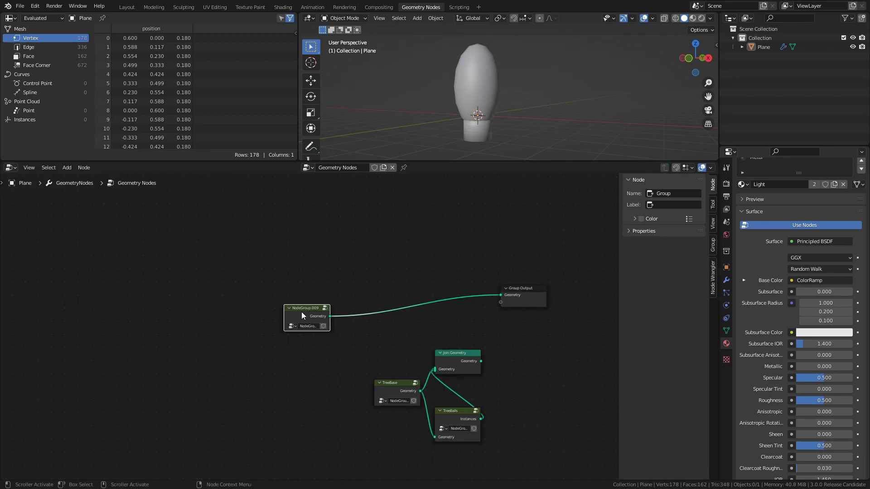
click(667, 205)
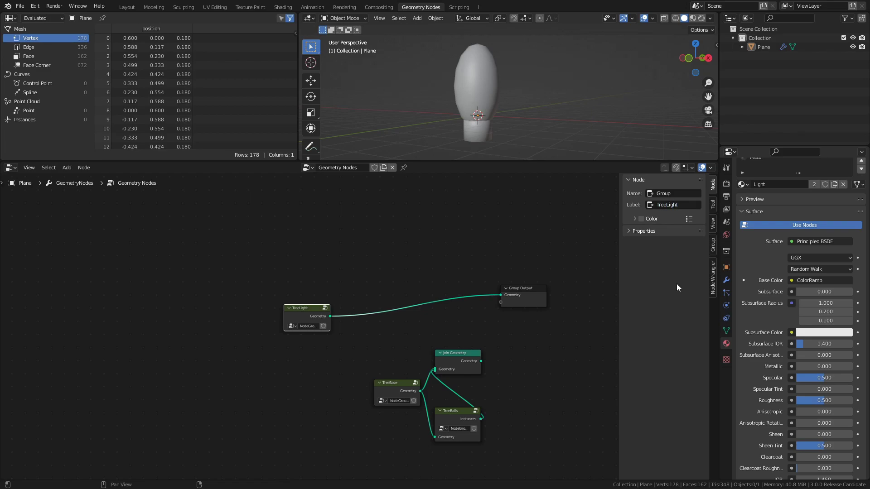
Step: Disconnect TreeLight from the Group Output and lay out TreeLight, TreeBase and TreeBalls ahead of the Join Geometry node
middle_drag(342, 316, 340, 298)
ctrl+right_drag(437, 274, 436, 310)
drag(296, 296, 320, 416)
drag(384, 373, 209, 291)
drag(455, 399, 334, 355)
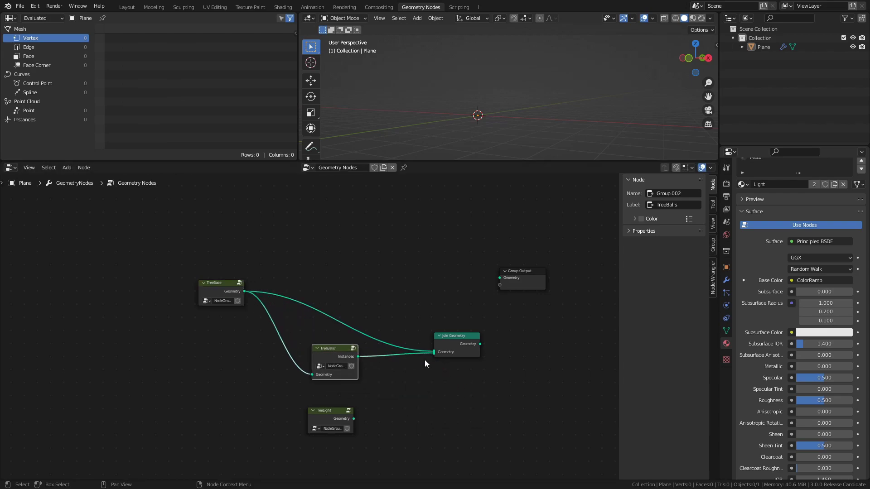
Step: Reconnect Join Geometry to the Group Output to bring back the full tree, and save the file
drag(453, 348, 499, 277)
middle_drag(431, 309, 458, 325)
scroll(460, 360, up, 3)
scroll(501, 112, up, 4)
shift+middle_drag(458, 122, 509, 113)
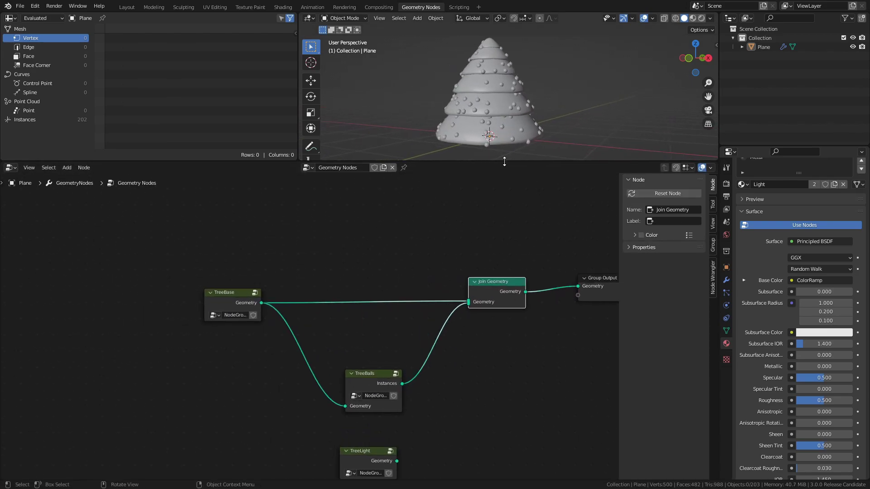
middle_drag(426, 356, 392, 331)
key(ctrl+s)
Step: Add a Realize Instances node and a Distribute Points on Faces node above the TreeBase link
text(rea)
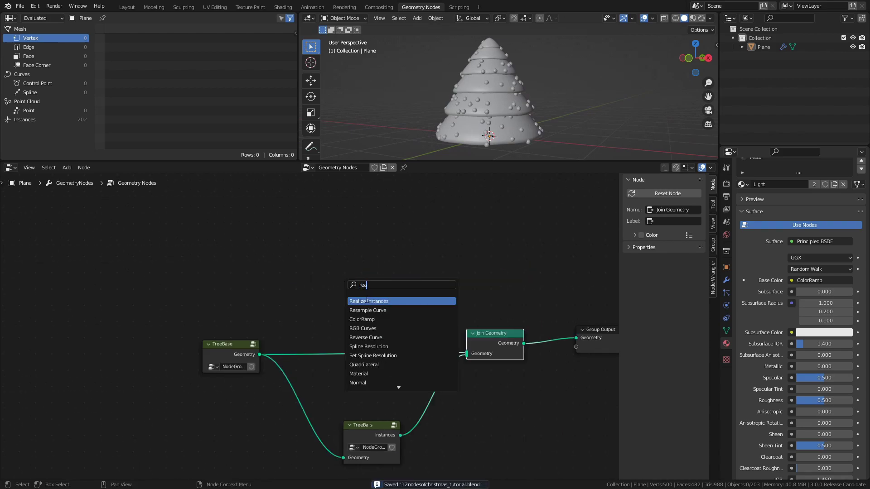
key(Return)
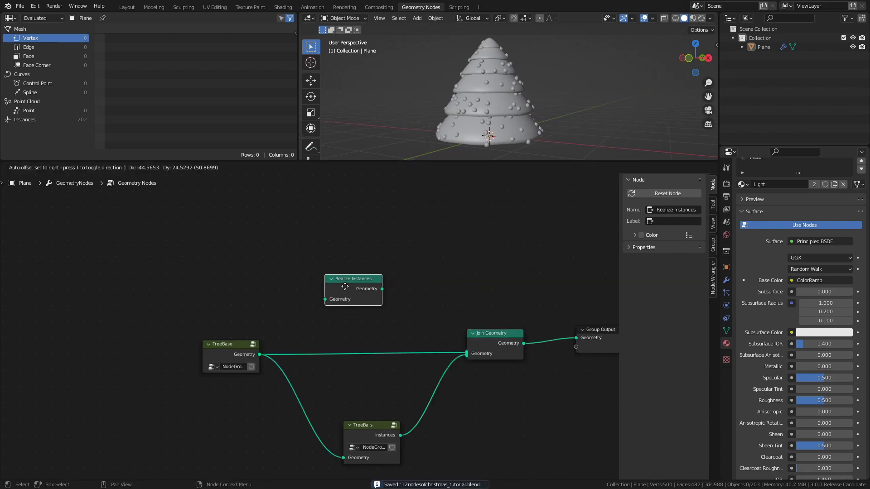
click(293, 279)
key(shift+a)
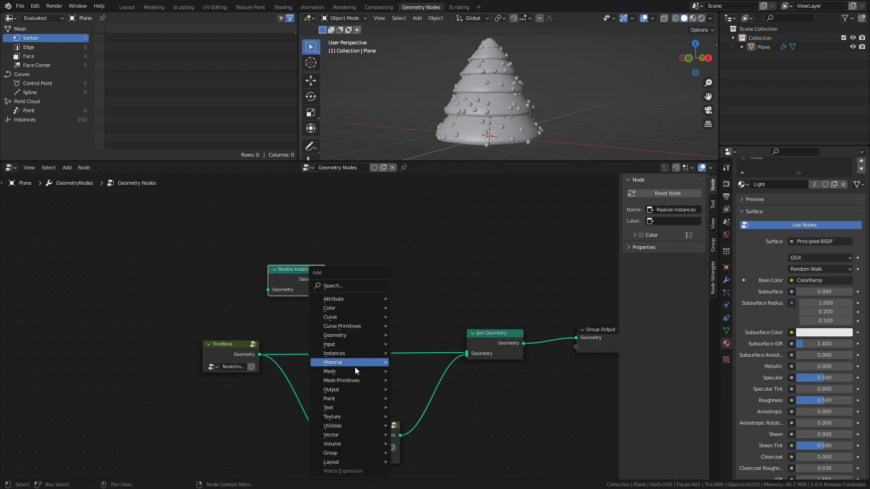
mouse_move(365, 399)
click(399, 397)
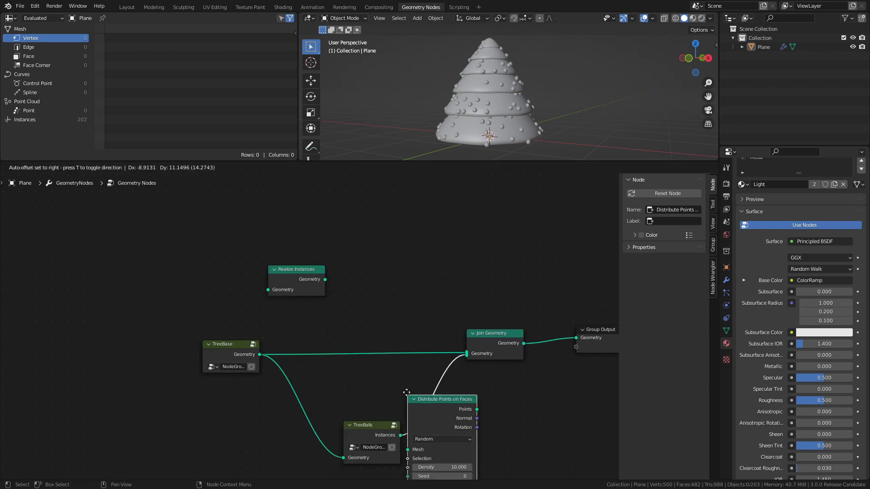
click(344, 249)
Step: Add an Instance on Points node beside Distribute Points on Faces and shift Join Geometry to make room
middle_drag(425, 262, 363, 279)
key(shift+a)
mouse_move(351, 239)
click(401, 234)
click(362, 213)
drag(554, 304, 488, 353)
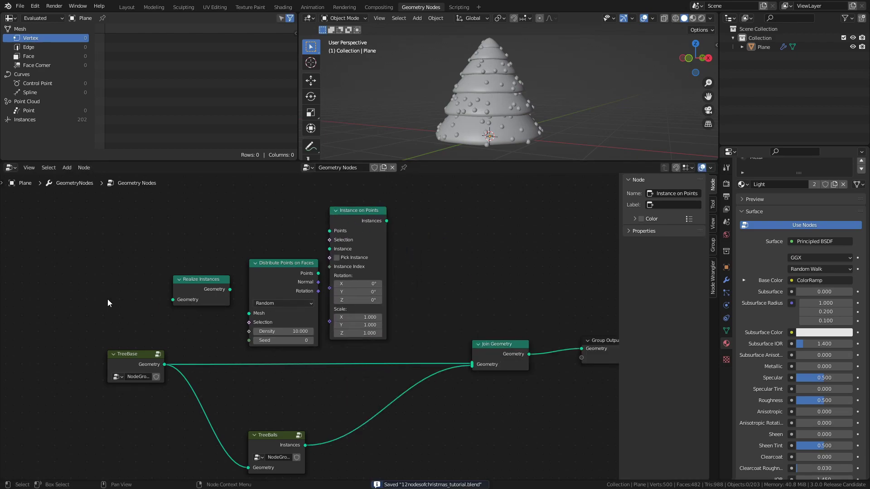
Step: Link TreeBase through Realize Instances, Distribute Points on Faces and Instance on Points into Join Geometry
middle_drag(108, 299, 154, 299)
drag(187, 355, 219, 300)
drag(275, 289, 294, 313)
drag(364, 273, 518, 364)
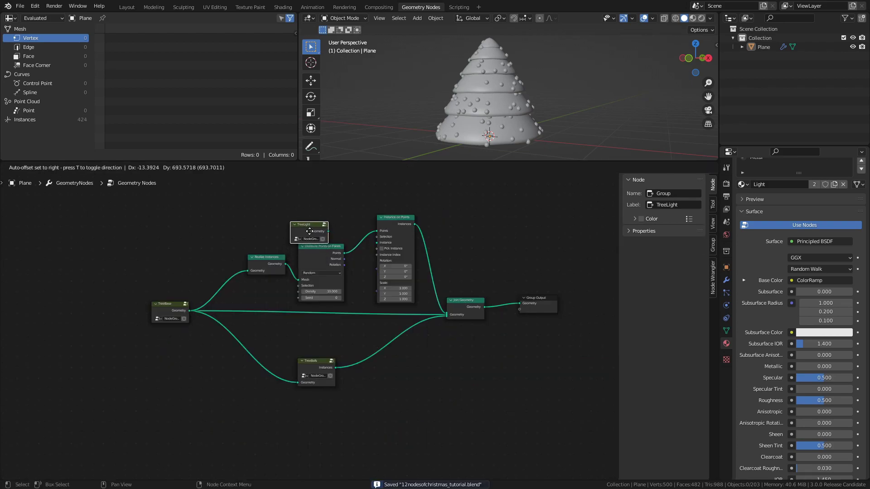
Step: Move TreeLight above Distribute Points on Faces, save the file, and connect TreeLight to the Instance input of Instance on Points
drag(310, 230, 321, 225)
scroll(358, 244, up, 2)
scroll(377, 238, down, 7)
scroll(364, 272, up, 9)
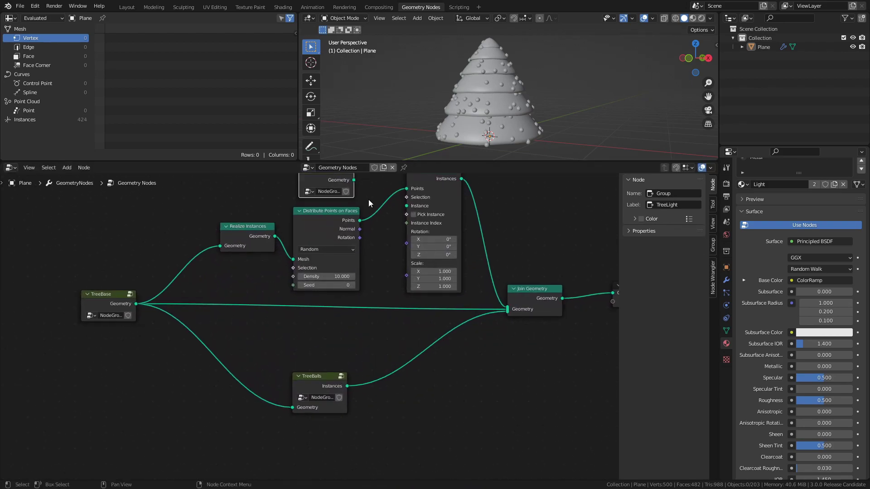
scroll(374, 313, up, 6)
middle_drag(368, 199, 316, 264)
key(ctrl+s)
drag(312, 249, 396, 291)
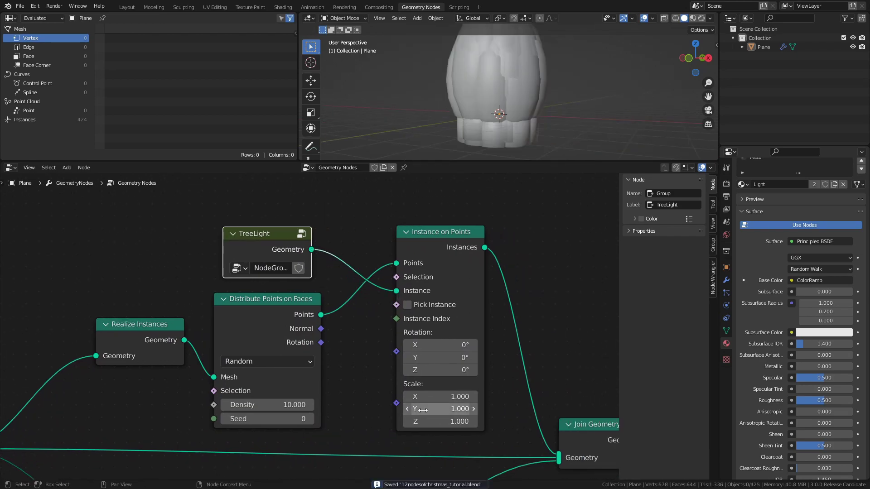
Step: Set the light instances' X, Y and Z scale to 0.02
drag(428, 396, 428, 422)
text(0.02)
key(Return)
scroll(507, 100, up, 6)
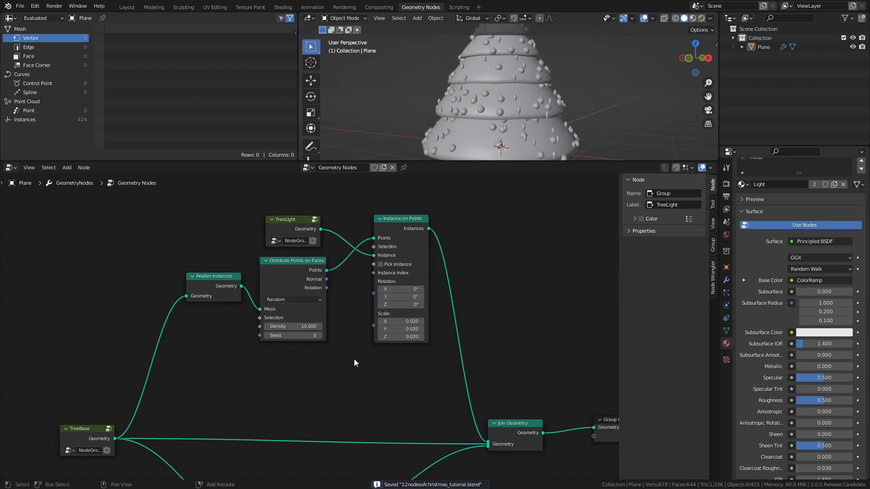
Step: Add a Separate XYZ node and a Compare Floats node below Distribute Points on Faces and Instance on Points
key(shift+a)
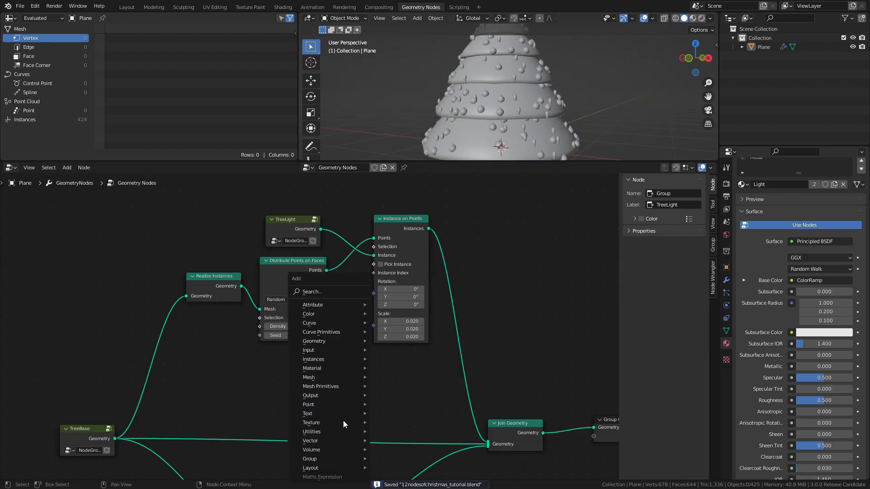
mouse_move(335, 440)
click(406, 414)
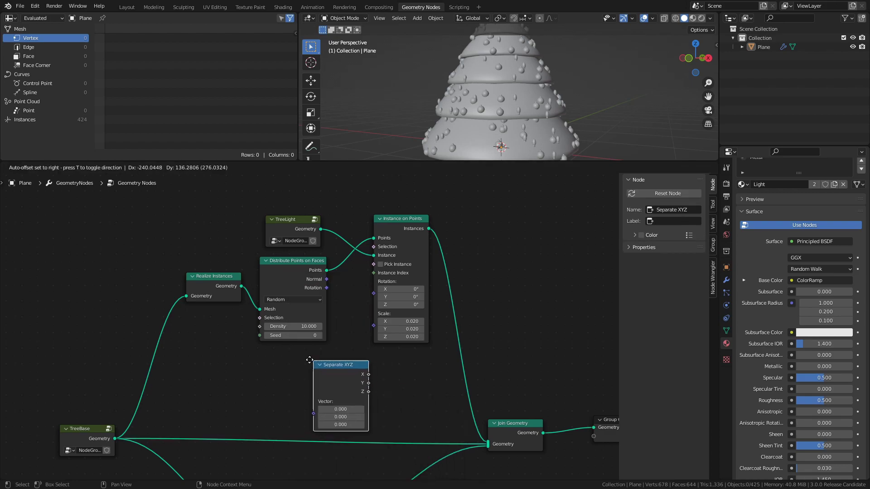
click(253, 347)
key(shift+a)
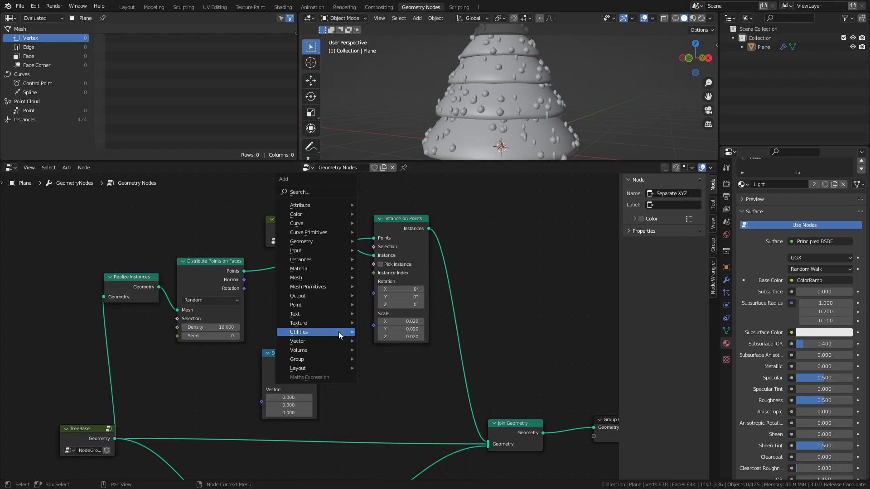
mouse_move(338, 332)
click(389, 358)
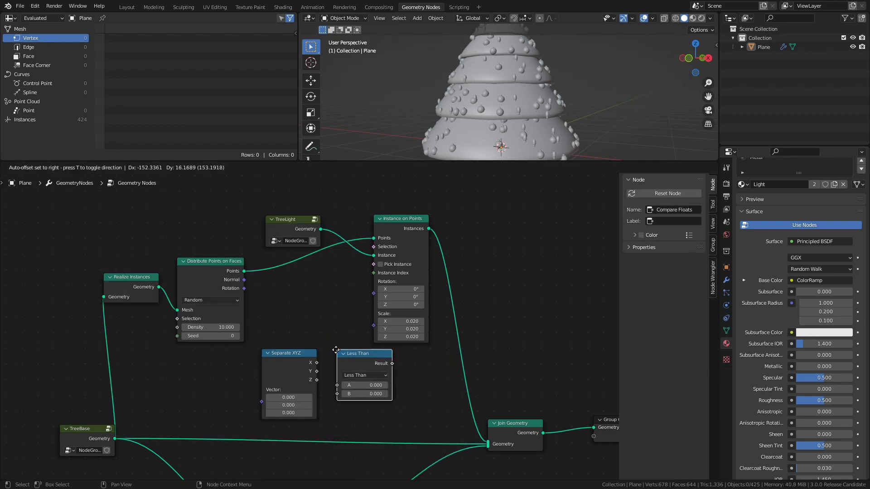
click(349, 362)
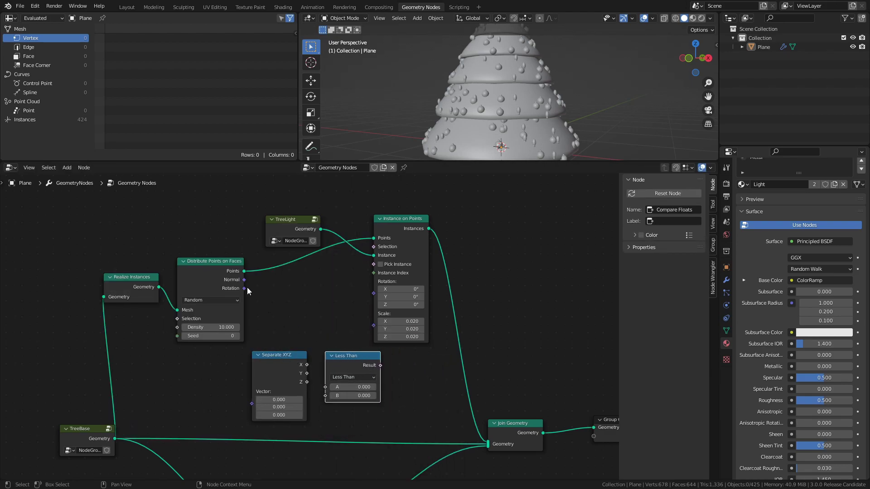
Step: Link Distribute Points on Faces' Rotation to Separate XYZ, feed Z into the comparison's A input, and set the comparison to Greater Than
drag(245, 289, 252, 391)
drag(307, 382, 333, 385)
click(344, 378)
click(358, 403)
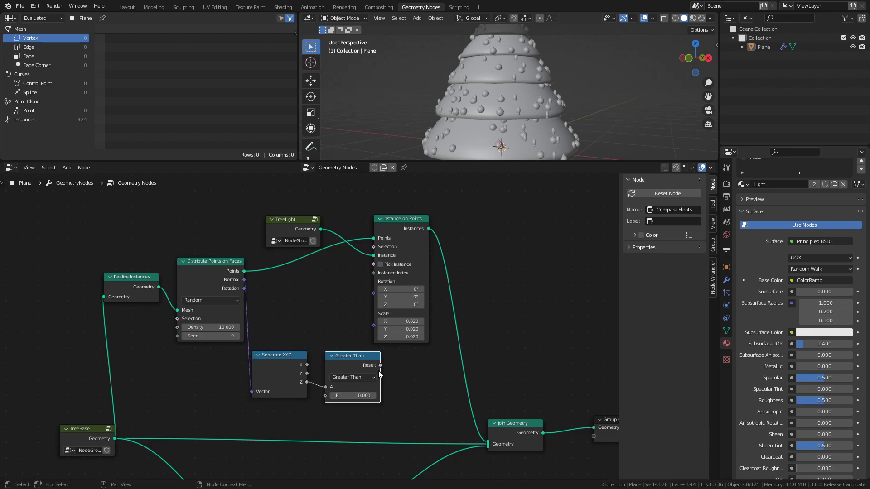
Step: Connect the Greater Than result to the Selection input of Instance on Points and save the file
drag(380, 365, 373, 246)
key(ctrl+s)
middle_drag(477, 122, 478, 73)
middle_drag(478, 72, 478, 93)
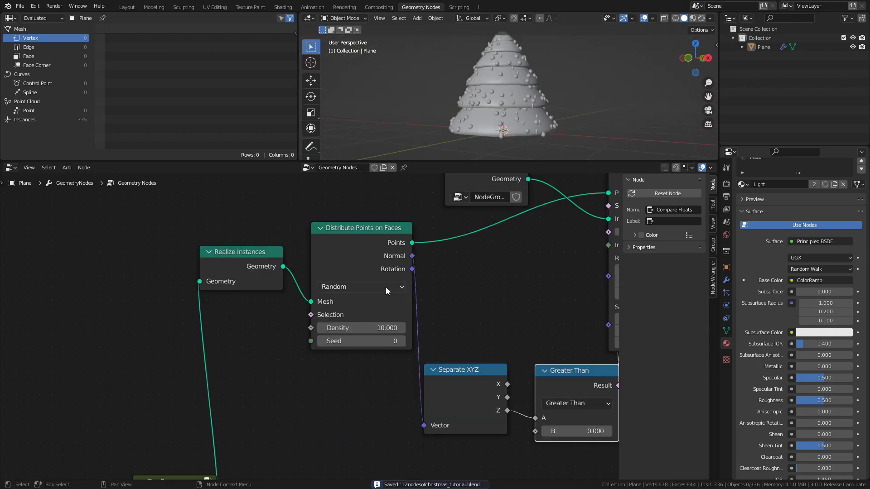
Step: Switch the light point distribution to Poisson Disk with Density Max 24 and Distance Min 0.1 m, and save the file
click(385, 287)
click(373, 312)
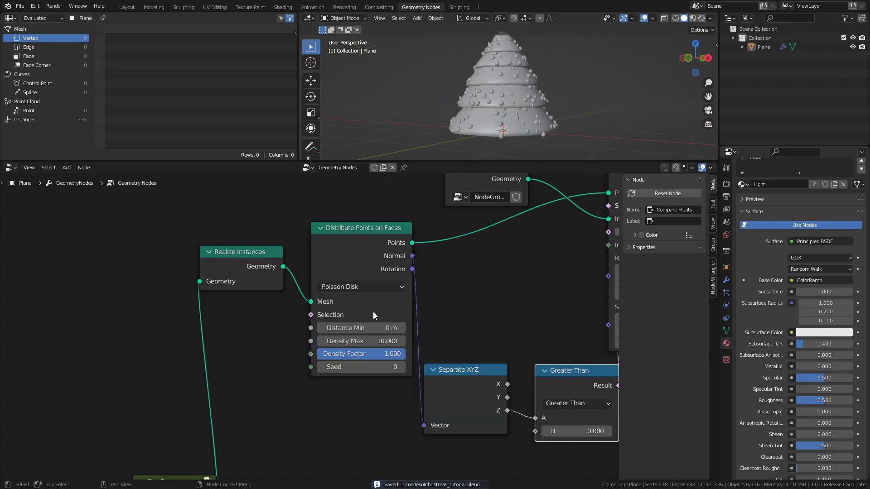
click(392, 340)
text(24)
key(shift+Tab)
text(0.1)
key(Return)
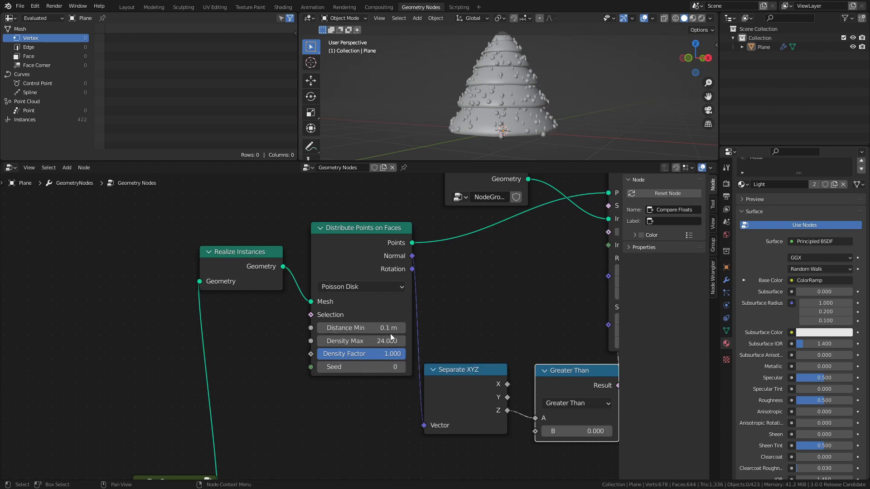
key(ctrl+s)
scroll(515, 98, up, 3)
middle_drag(515, 115, 514, 91)
scroll(514, 93, down, 3)
Step: Group all the light-scattering nodes between TreeBase and Join Geometry, label the group TreeLights, and save the file
scroll(385, 326, down, 10)
middle_drag(415, 323, 365, 318)
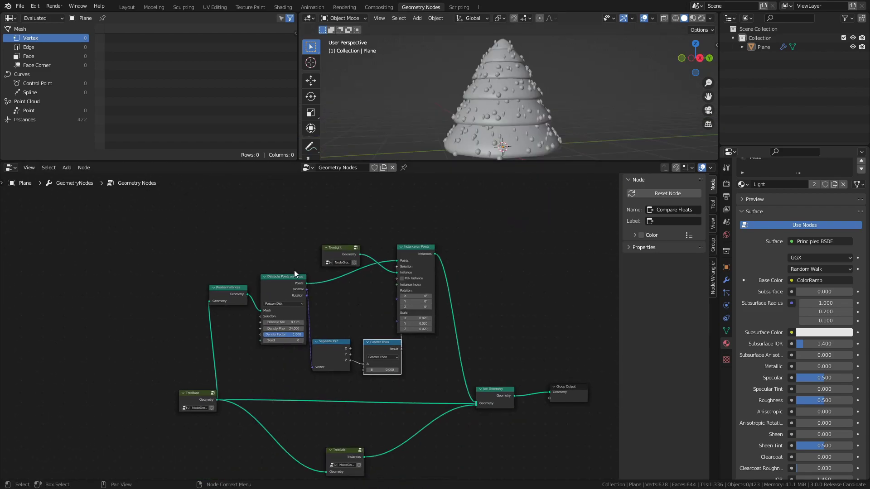
drag(178, 223, 462, 368)
key(ctrl+g)
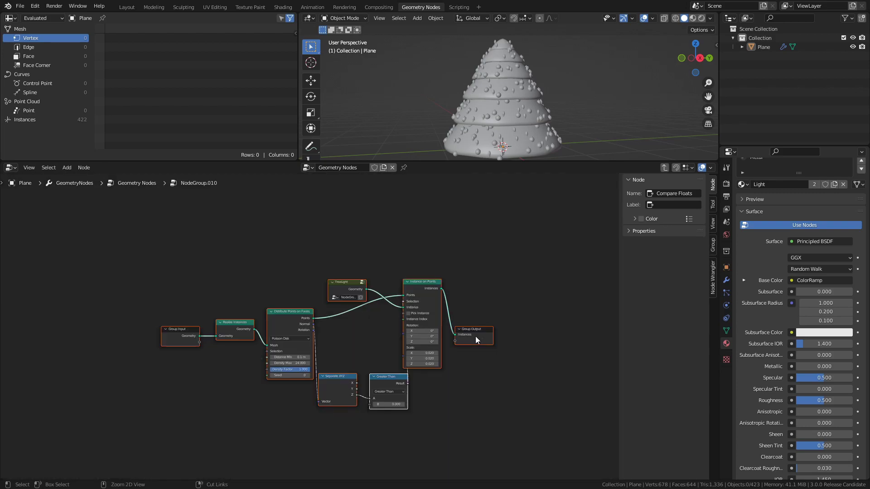
click(664, 168)
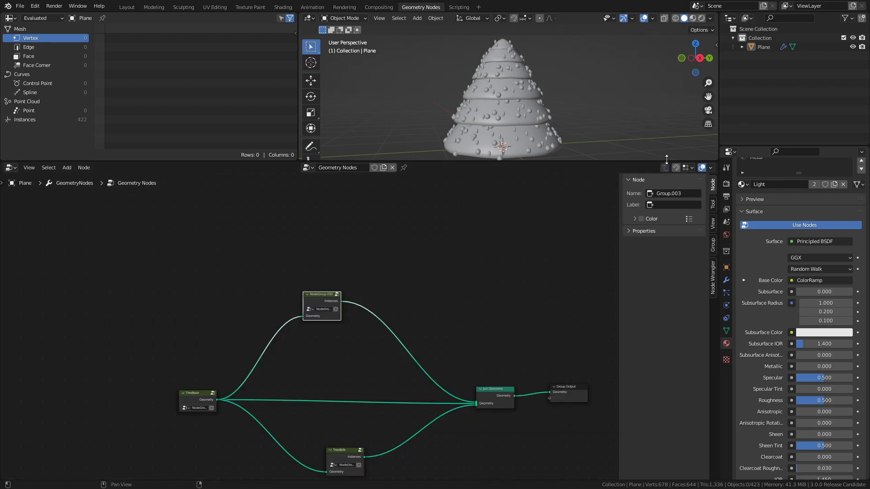
click(682, 204)
text(TreeLights)
key(Return)
key(ctrl+s)
Step: Rearrange the TreeLights, TreeBalls and TreeBase nodes into a compact layout in front of Join Geometry
middle_drag(369, 309, 382, 256)
scroll(355, 234, up, 3)
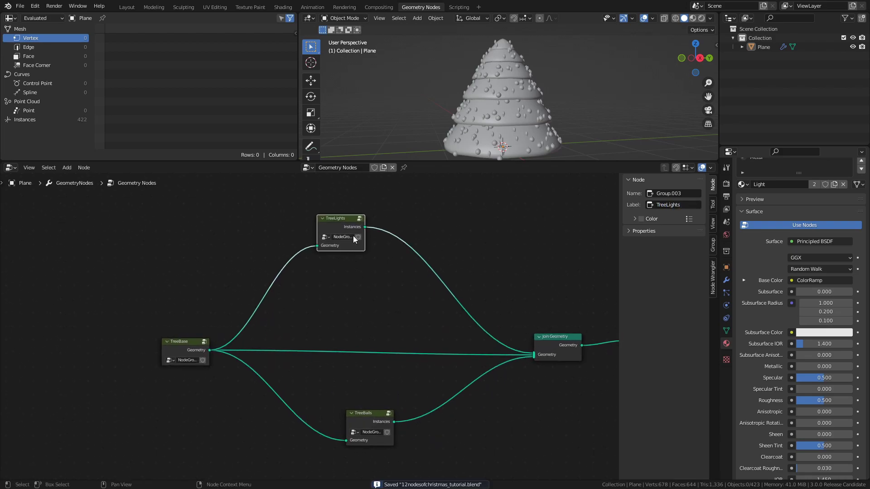
drag(354, 236, 440, 313)
drag(373, 410, 432, 374)
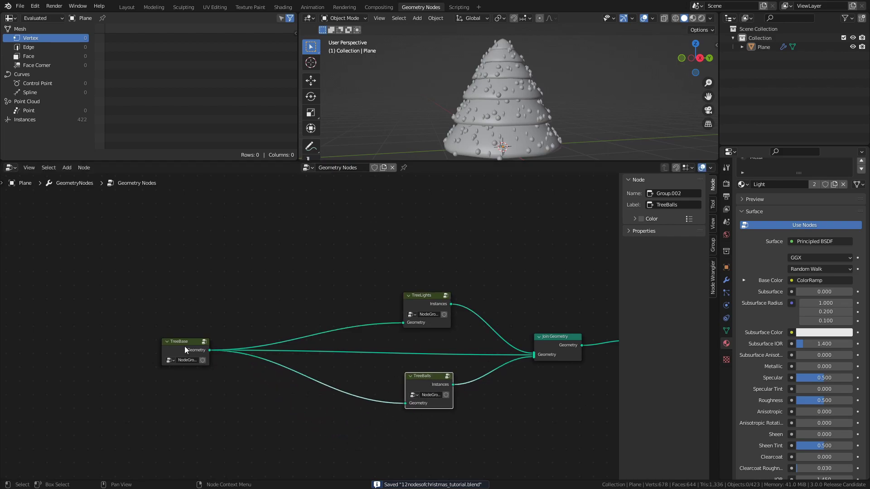
drag(184, 346, 298, 344)
middle_drag(468, 349, 365, 345)
scroll(383, 339, up, 4)
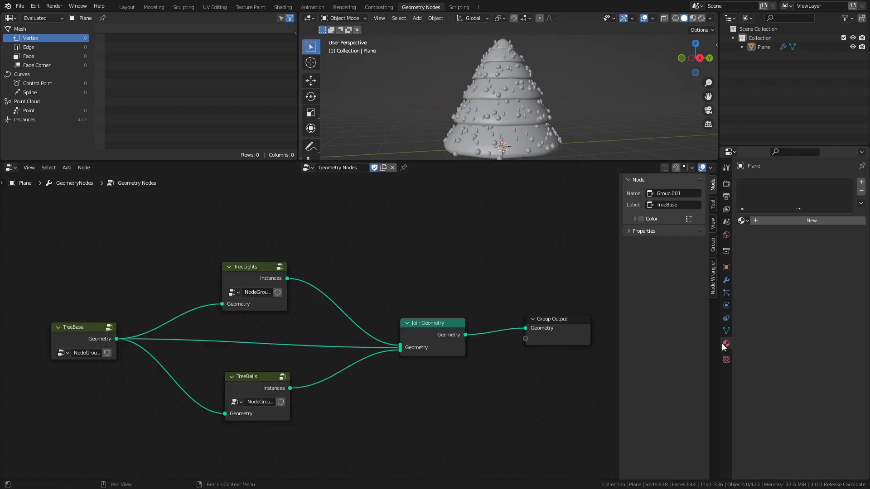
Step: Create a new material named Tree on the plane and add a second material named Ball
click(811, 220)
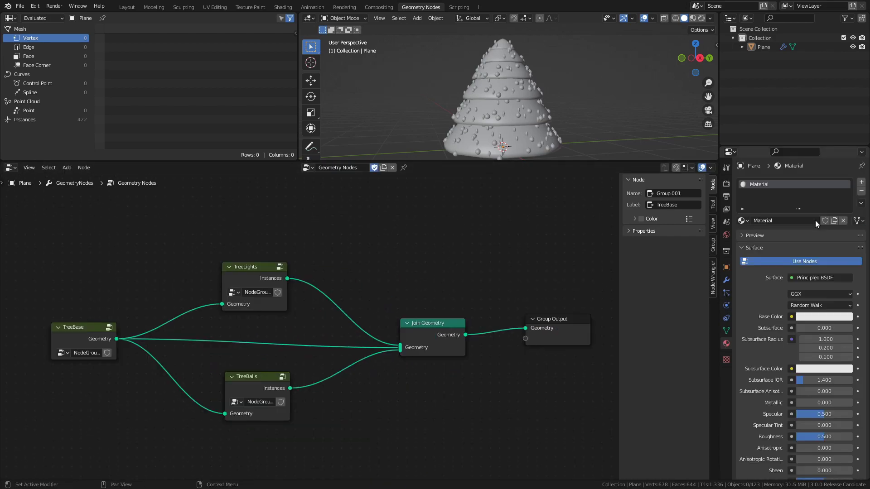
double_click(763, 183)
text(Tree)
click(861, 182)
click(787, 238)
text(Ball)
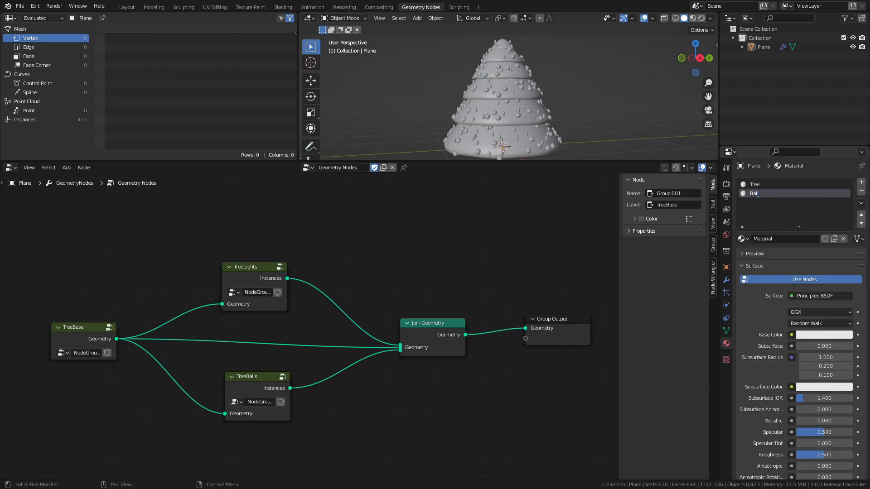
key(Return)
Step: Add two more materials to the plane, named Light and Metal, and save the file
click(861, 181)
click(795, 239)
text(Lig)
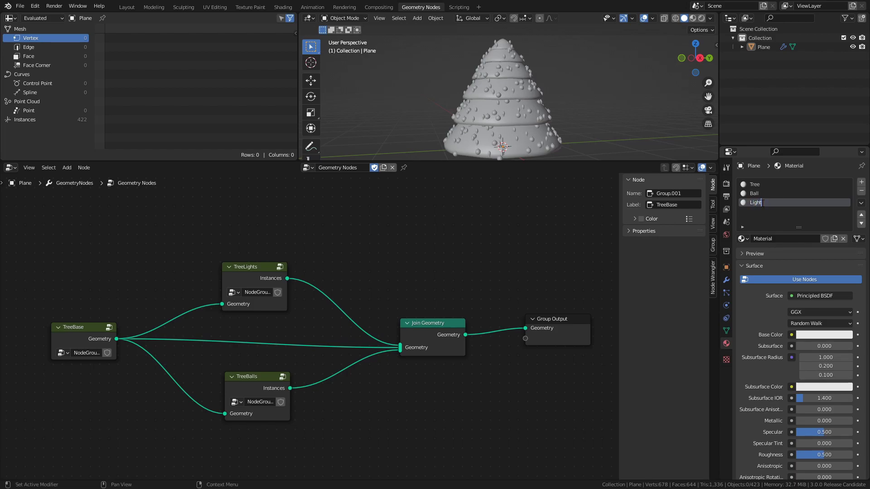
text(ht)
key(Return)
click(861, 181)
click(786, 239)
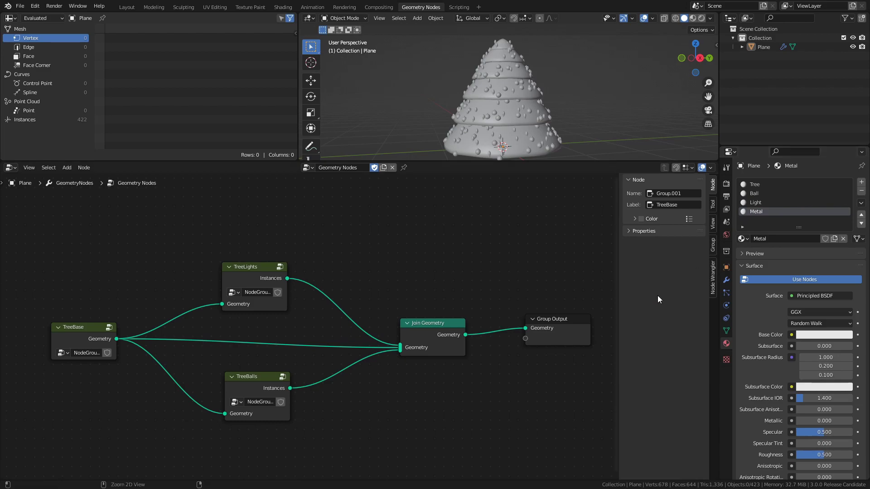
key(ctrl+s)
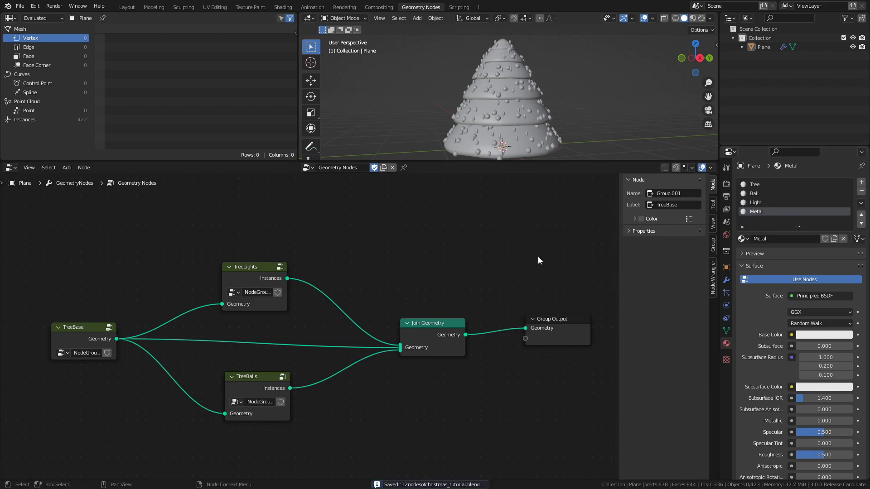
Step: Insert a Set Material node between TreeBase and Join Geometry and space TreeLights and TreeBalls around it
middle_drag(521, 261, 528, 250)
key(shift+a)
text(set mat)
key(Return)
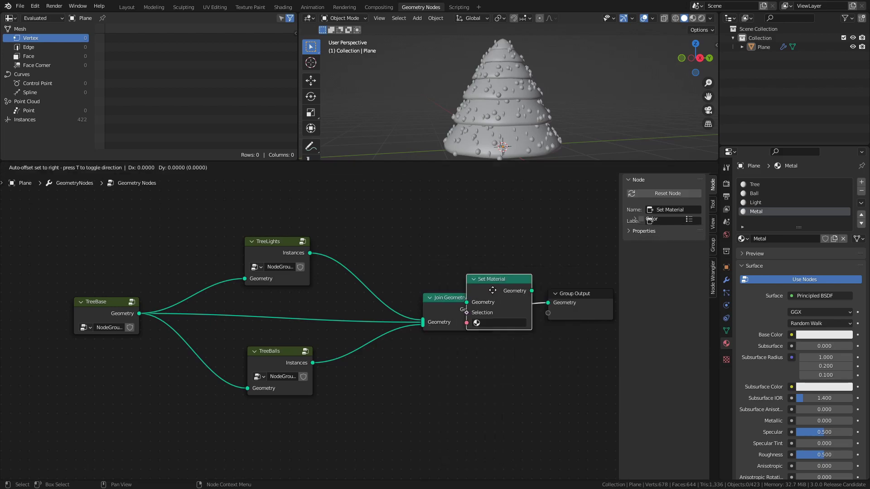
click(266, 301)
drag(287, 251, 280, 231)
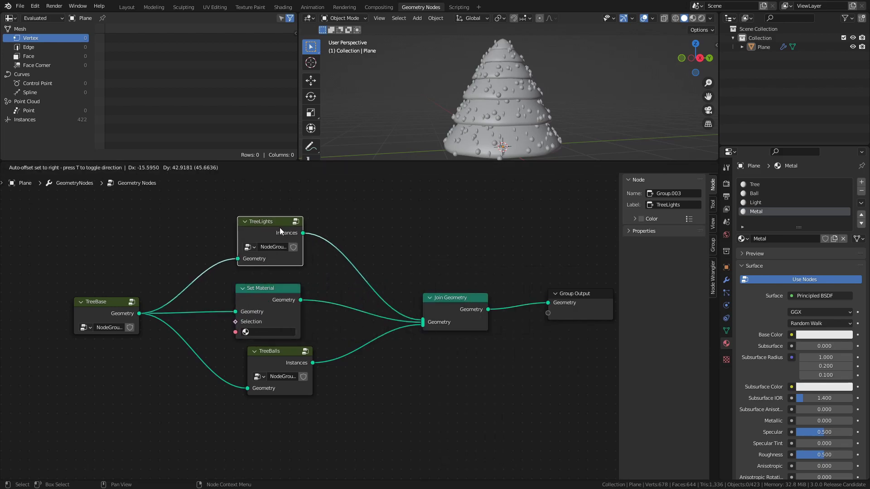
drag(275, 354, 265, 362)
Step: Assign the Tree material in the Set Material node and save the file
middle_drag(333, 341, 383, 340)
click(319, 332)
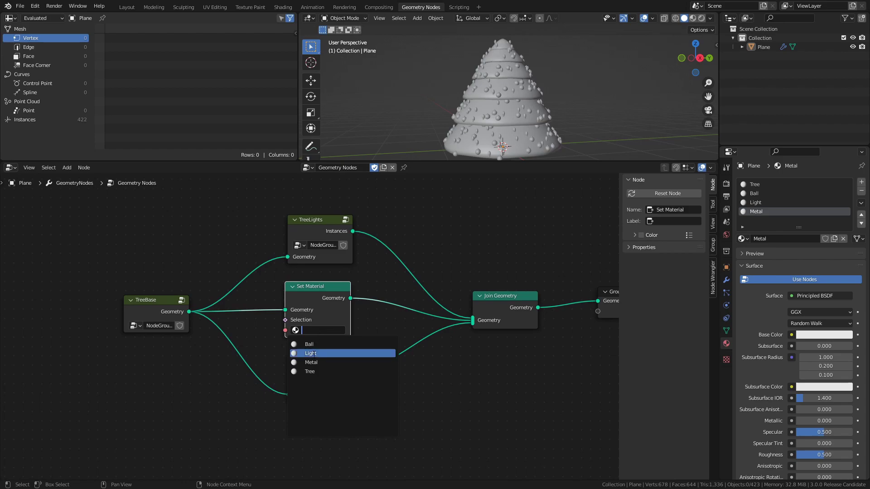
click(335, 372)
click(369, 327)
key(ctrl+s)
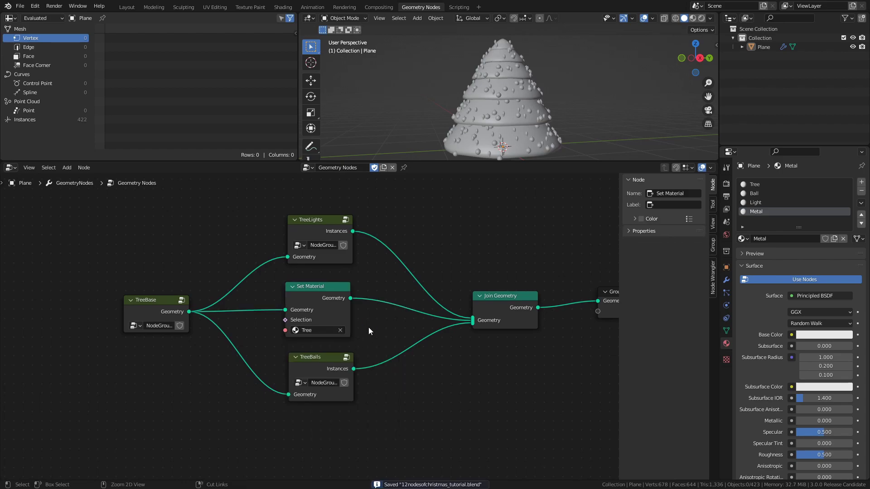
Step: Inside the TreeLight group nested in TreeLights, insert a Set Material node after the cylinder's Transform and a duplicate after the UV Sphere's Transform
click(345, 219)
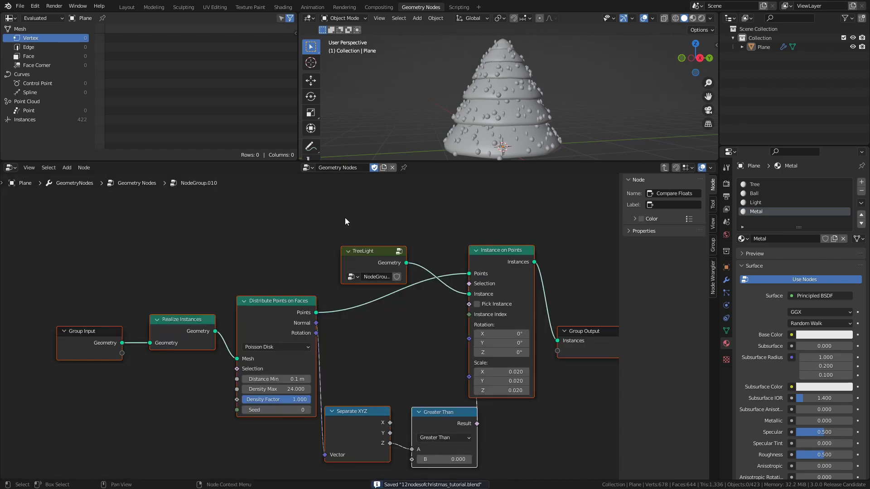
click(398, 252)
click(436, 245)
middle_drag(465, 274, 485, 236)
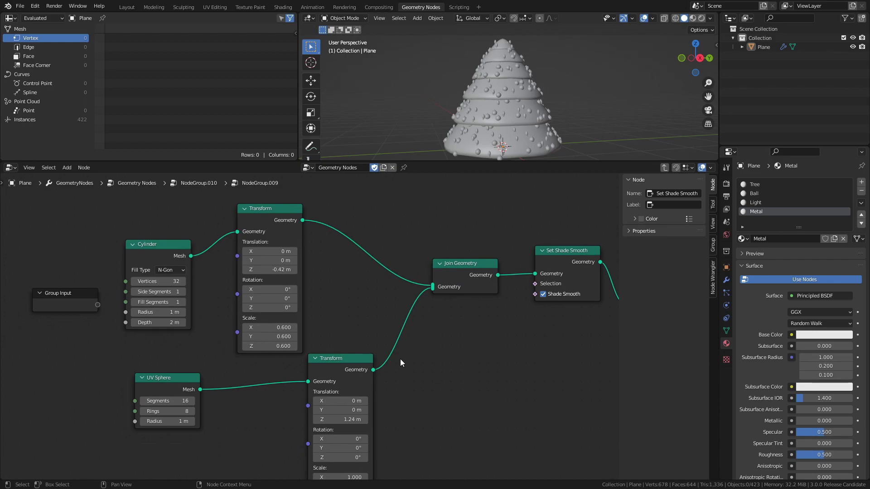
key(shift+a)
click(395, 293)
text(set m)
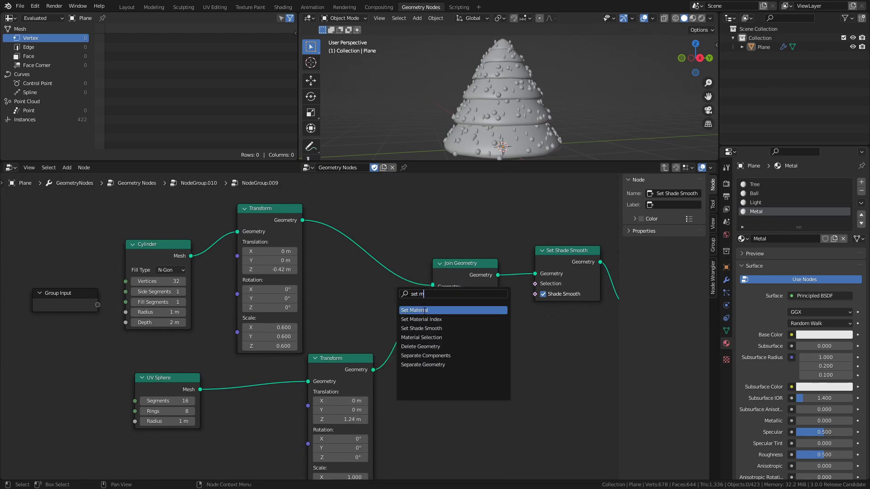
key(Return)
click(368, 245)
key(shift+d)
click(441, 327)
Step: Assign the Metal material to the bulb's cylinder and the Light material to its UV sphere
scroll(453, 335, down, 1)
click(335, 283)
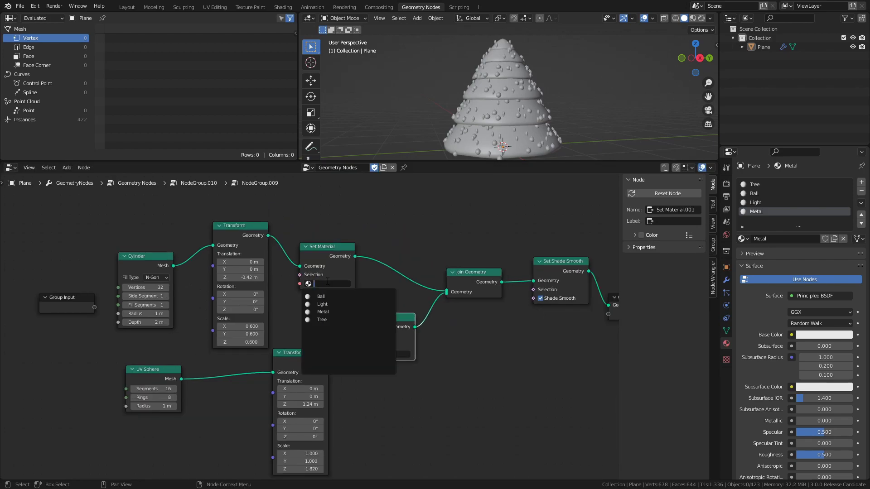
click(332, 311)
click(383, 354)
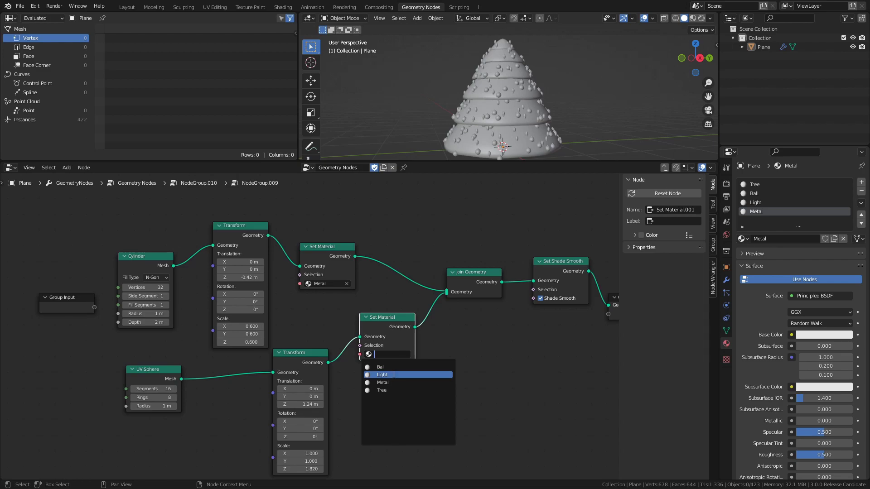
click(394, 375)
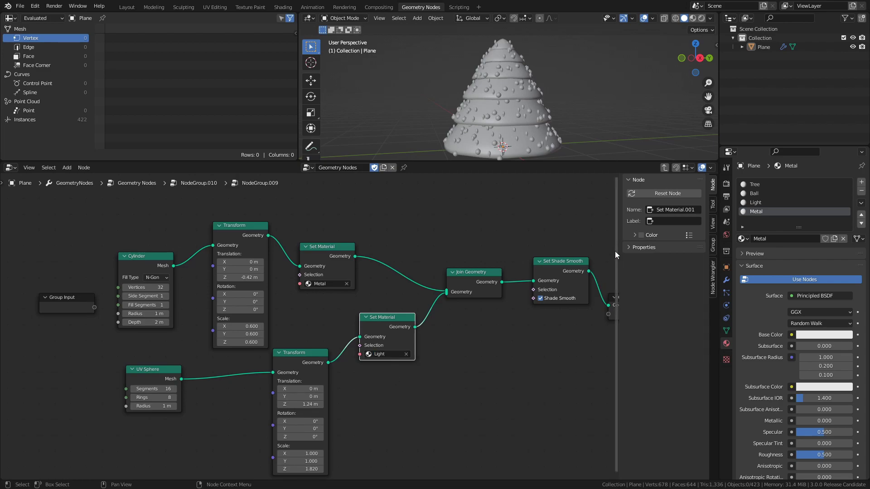
Step: Return from the nested light groups to the top-level node tree and save the file
click(664, 167)
click(664, 168)
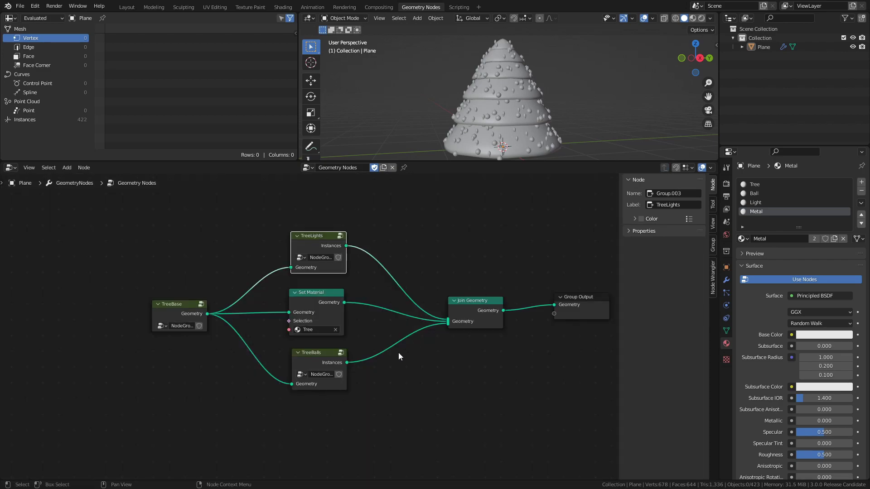
middle_drag(398, 363, 416, 355)
scroll(421, 349, up, 4)
key(ctrl+s)
Step: Inside the TreeBall group nested in TreeBalls, insert a Set Material node after the UV Sphere and a duplicate after the cylinder's Transform
middle_drag(429, 316, 429, 297)
click(379, 330)
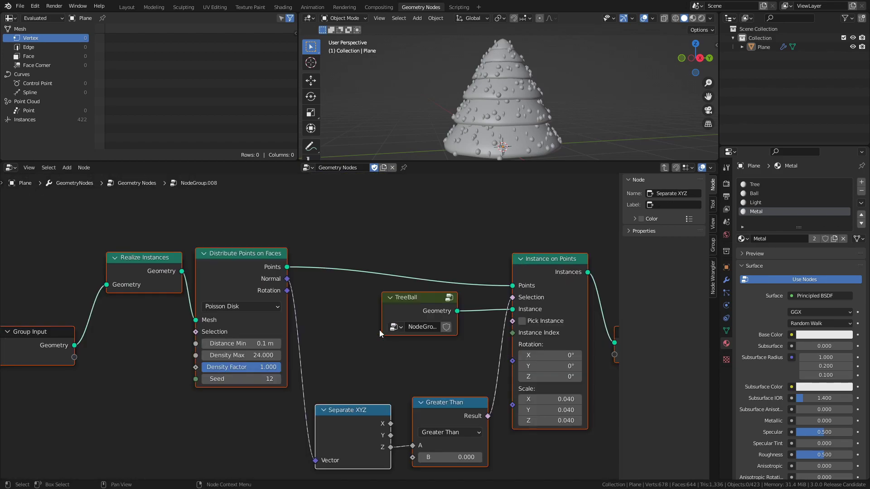
click(445, 299)
scroll(439, 272, down, 4)
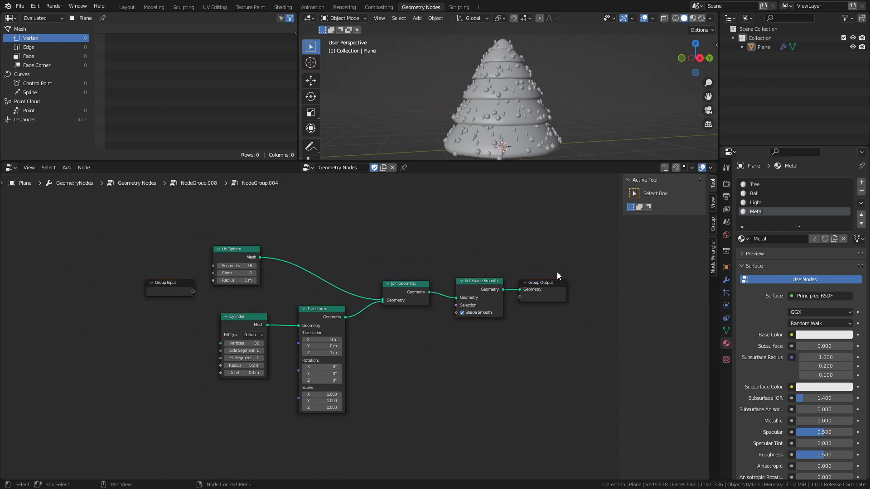
drag(585, 261, 432, 312)
key(shift+a)
text(set ma)
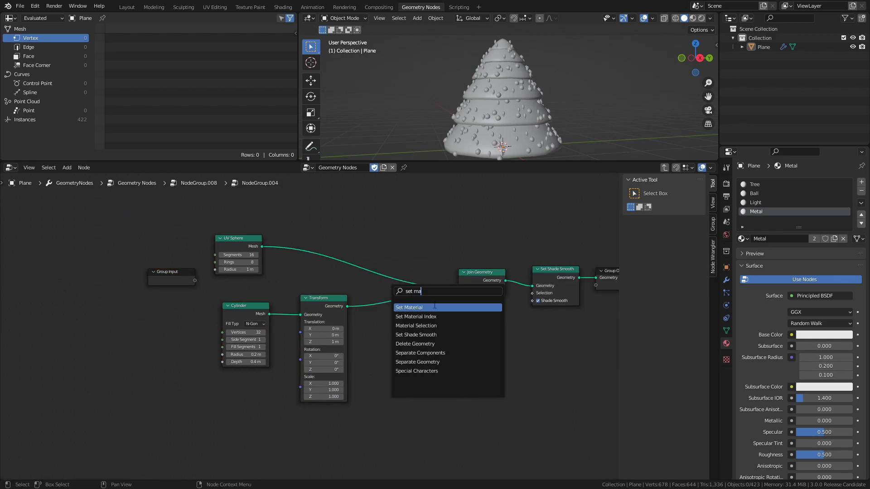
key(Return)
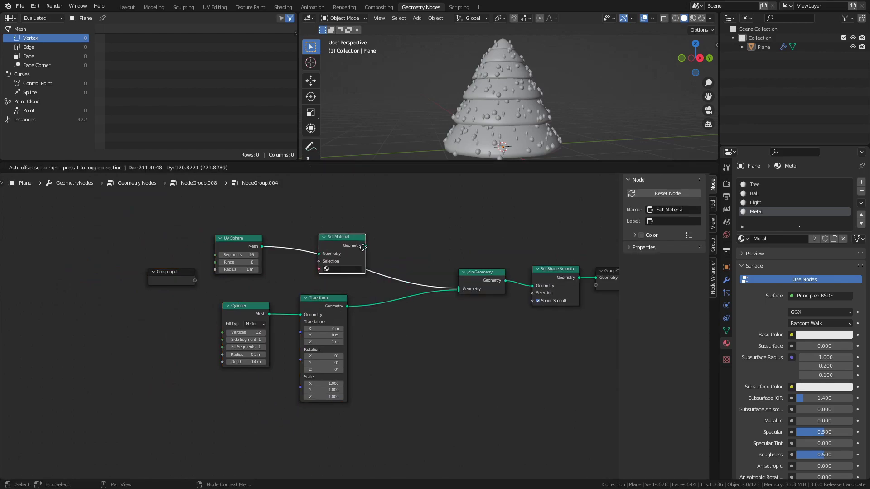
click(362, 244)
key(shift+d)
click(417, 312)
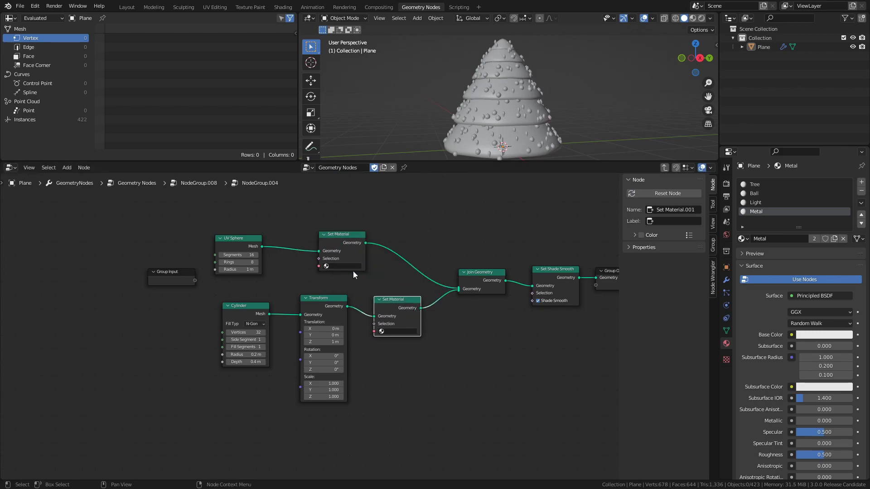
Step: Assign the Metal material to the ornament's cylinder and the Ball material to its UV sphere
click(392, 331)
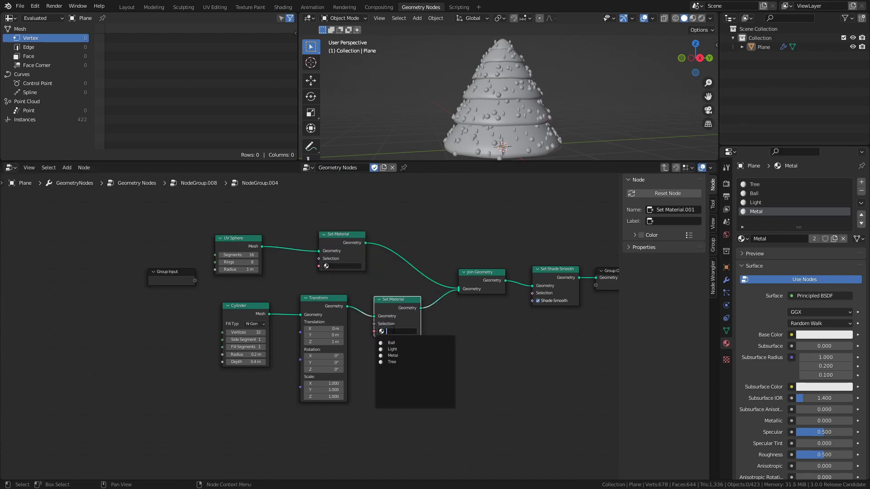
click(396, 354)
click(349, 266)
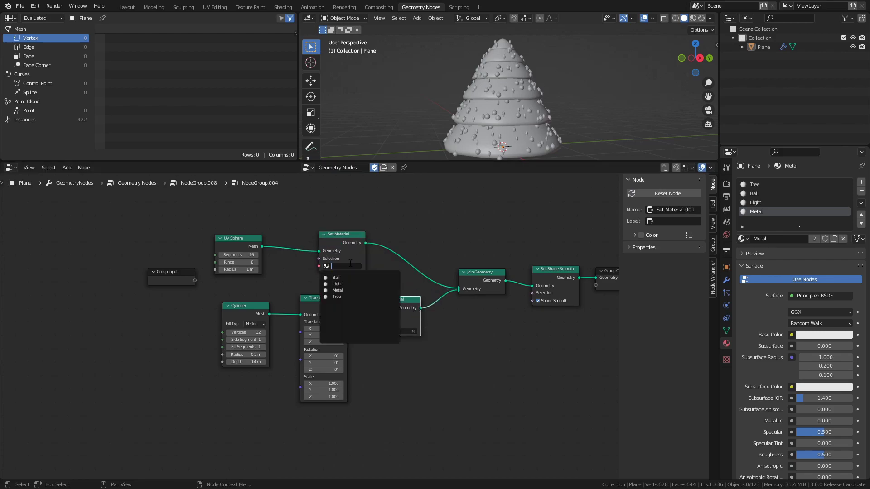
click(348, 281)
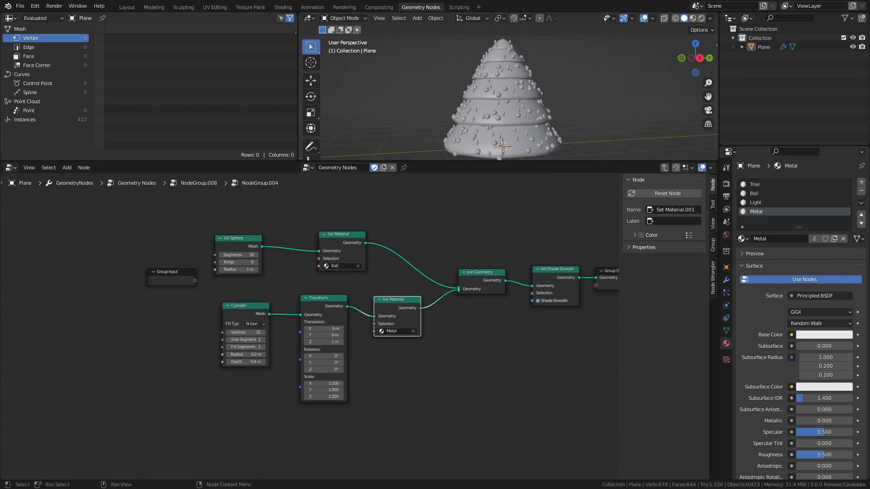
click(544, 381)
Step: Show the viewport in material preview and give the Tree material a dark green base colour and a roughness of 1.0
key(z)
click(594, 143)
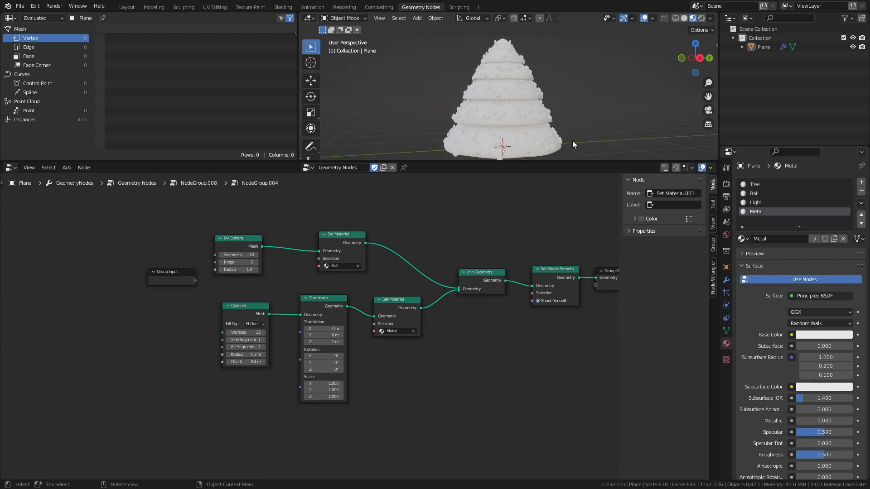
click(764, 184)
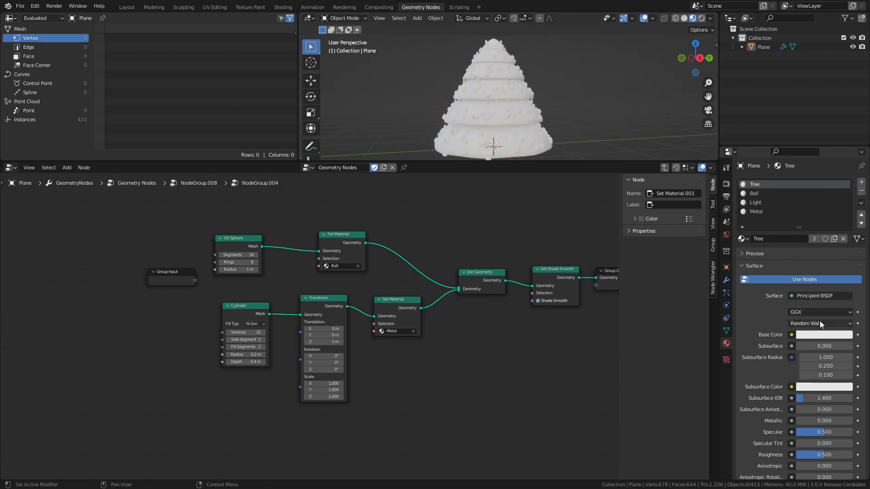
click(822, 336)
drag(805, 238, 772, 242)
mouse_move(846, 211)
mouse_down()
mouse_move(846, 248)
mouse_move(845, 241)
mouse_up()
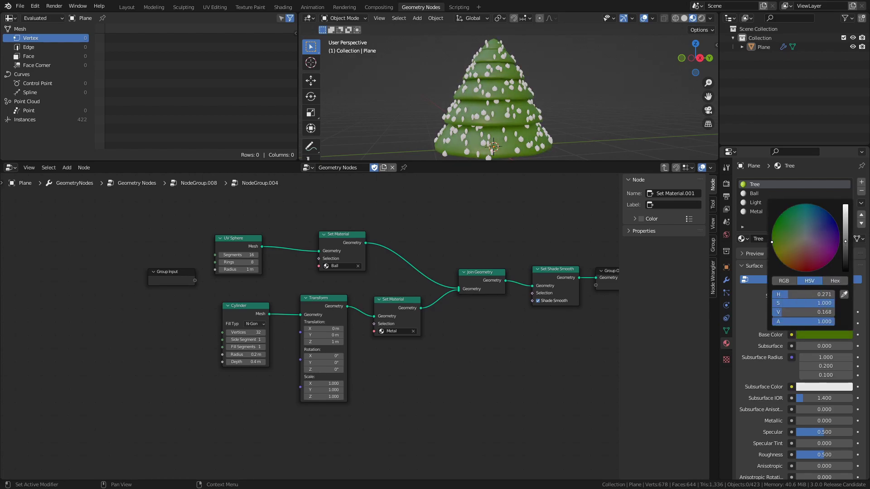
drag(819, 455, 854, 455)
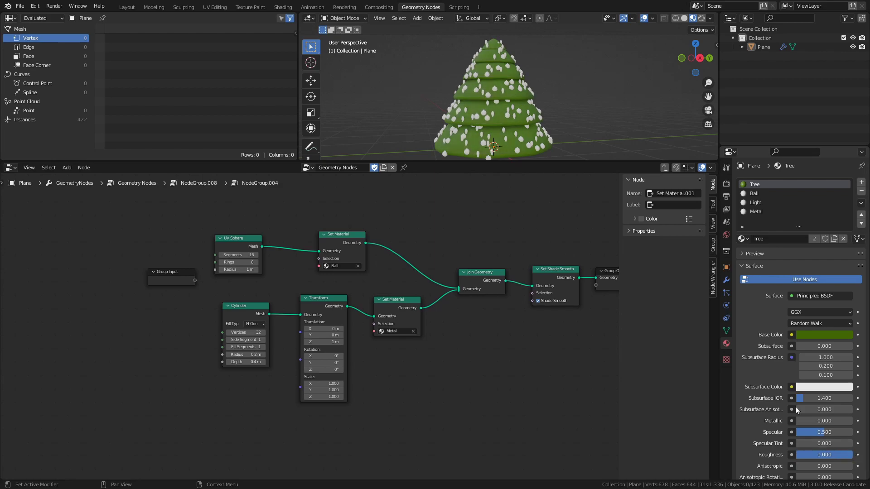
Step: Give the Metal material a mid-grey base colour, metallic 1.0 and roughness 0.3, and save the file
middle_drag(535, 127, 604, 124)
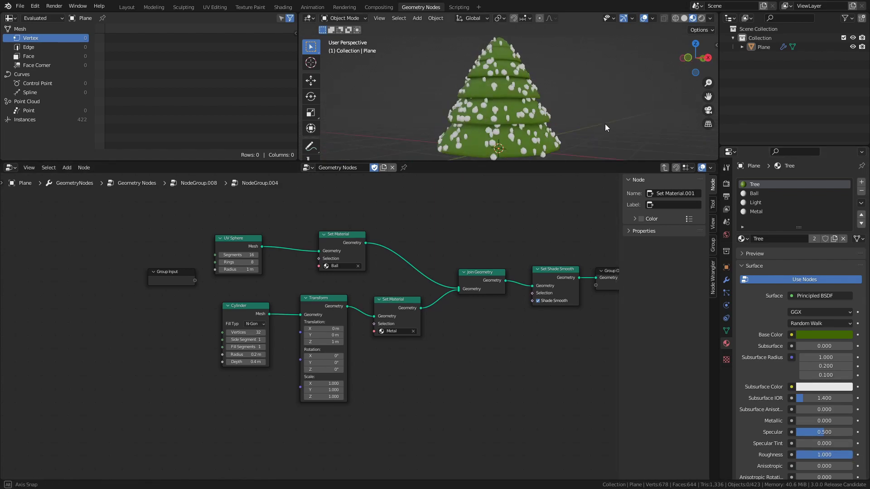
click(765, 216)
click(815, 335)
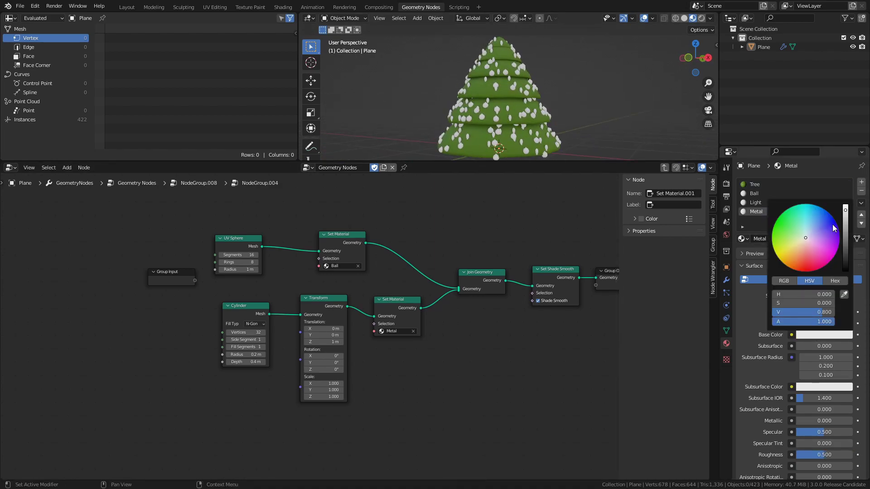
drag(846, 215, 846, 240)
ctrl+middle_drag(524, 146, 524, 128)
scroll(524, 131, up, 4)
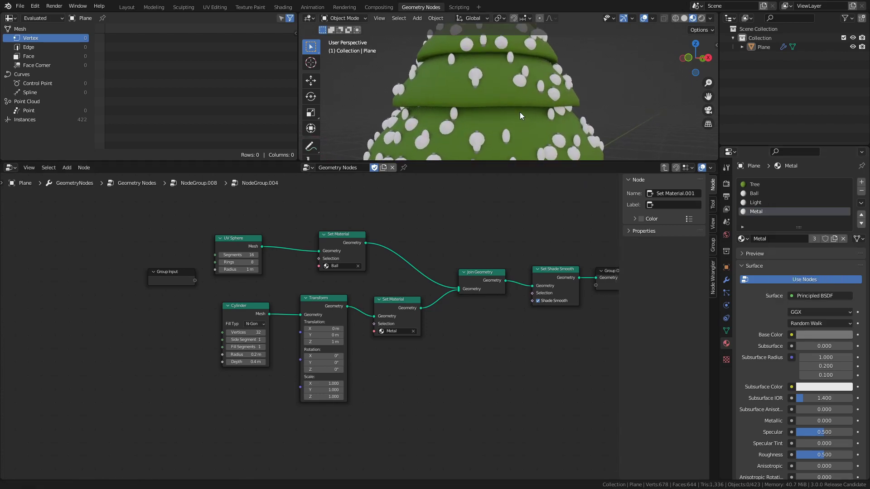
drag(824, 420, 855, 426)
click(824, 455)
text(0.3)
key(Return)
middle_drag(551, 103, 556, 152)
key(ctrl+s)
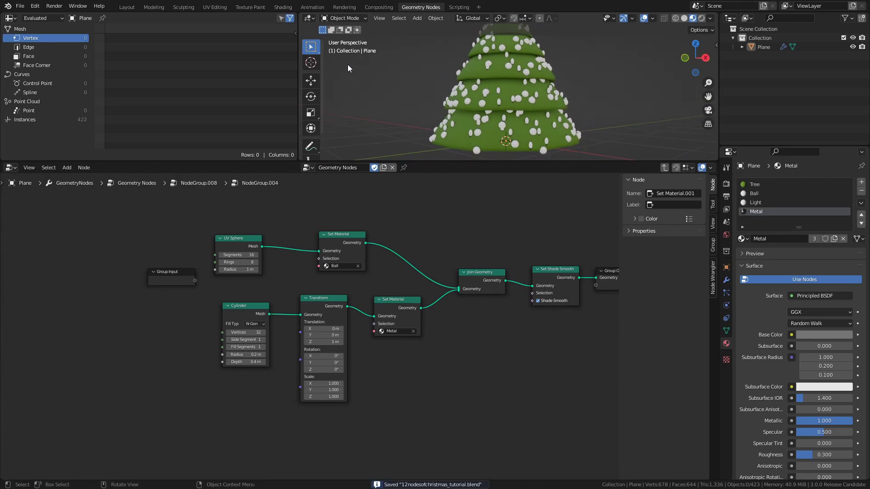
Step: Switch to the Shading workspace, show the Ball material's node tree and save the file
click(282, 8)
middle_drag(451, 243, 386, 277)
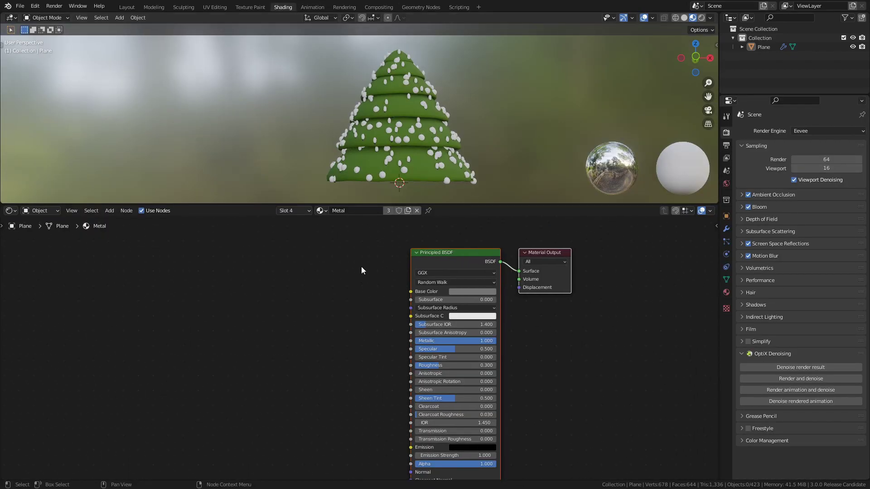
click(726, 292)
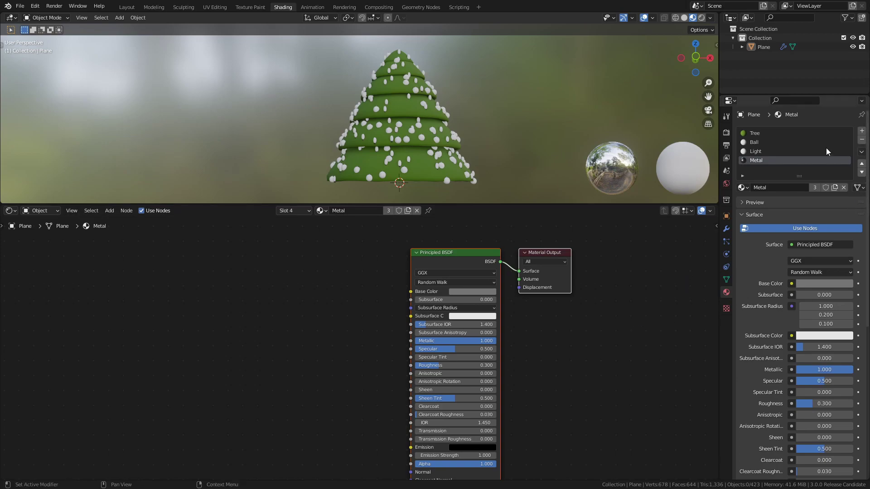
click(776, 142)
middle_drag(349, 291, 350, 287)
key(ctrl+s)
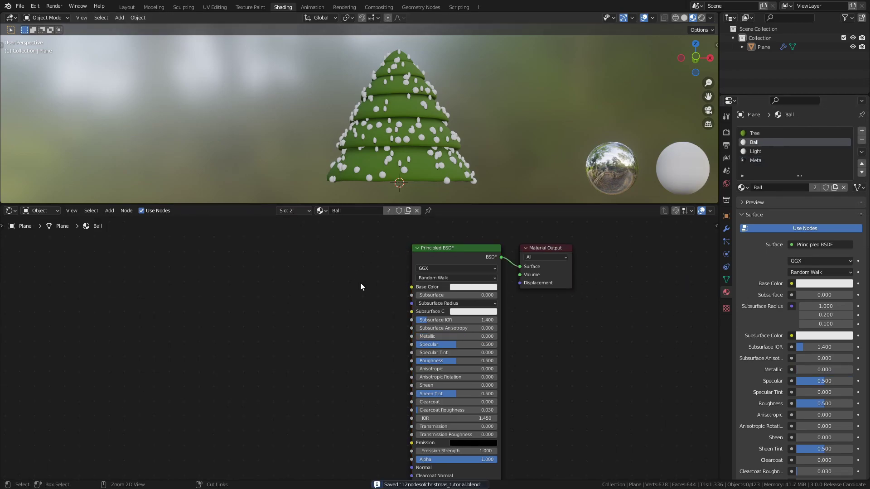
Step: Add Object Info and ColorRamp nodes to the Ball material, linking Random to Fac and the ramp's Color to Base Color
key(shift+a)
mouse_move(226, 297)
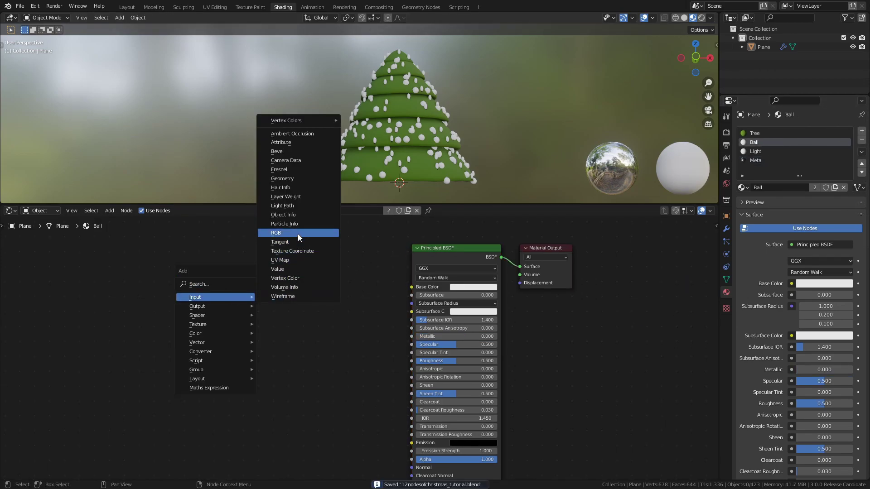
click(297, 215)
click(170, 266)
key(shift+a)
text(scol)
key(Return)
click(266, 268)
key(ctrl+s)
drag(223, 310, 265, 342)
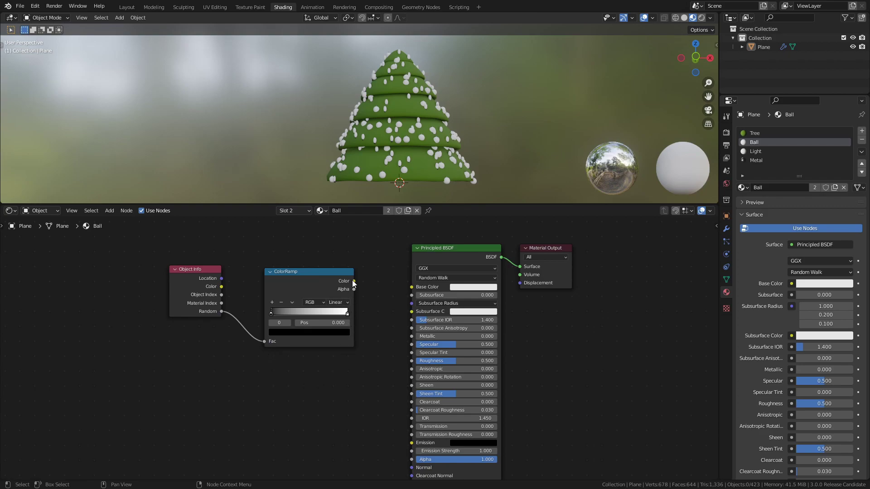
drag(353, 281, 411, 288)
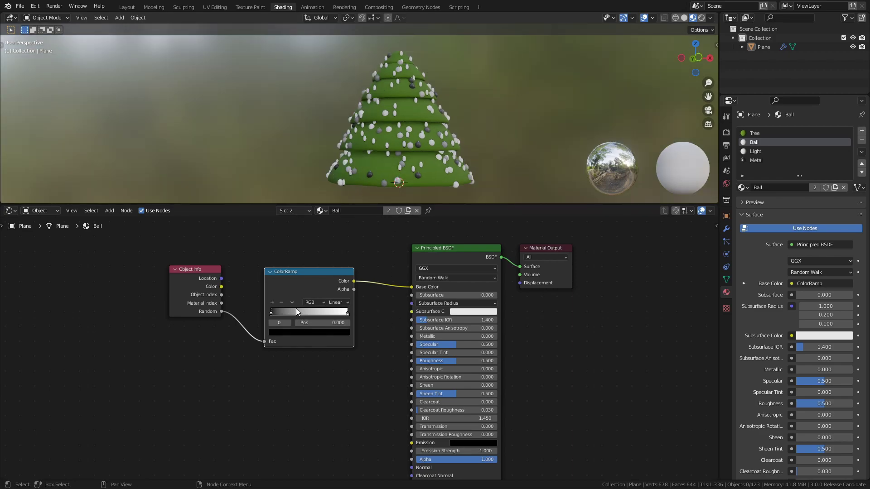
Step: Set the Ball material's ColorRamp to HSV colour mode with Clockwise interpolation
click(311, 303)
click(316, 318)
click(341, 301)
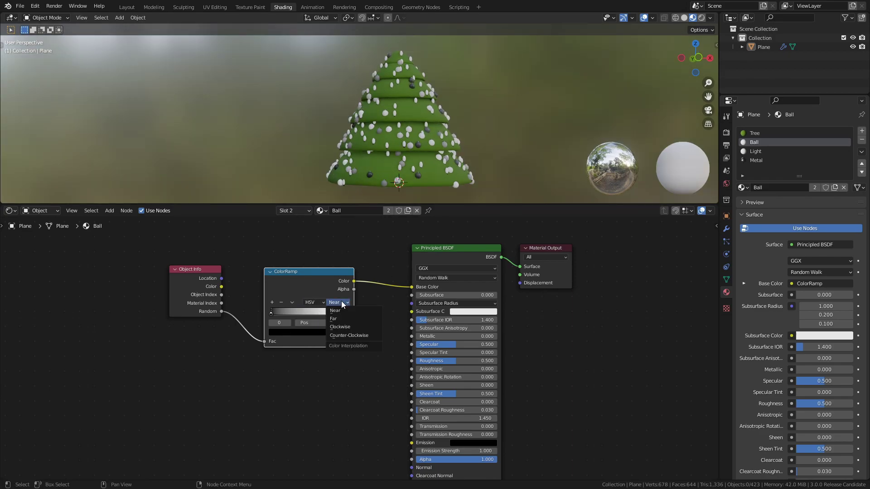
click(343, 327)
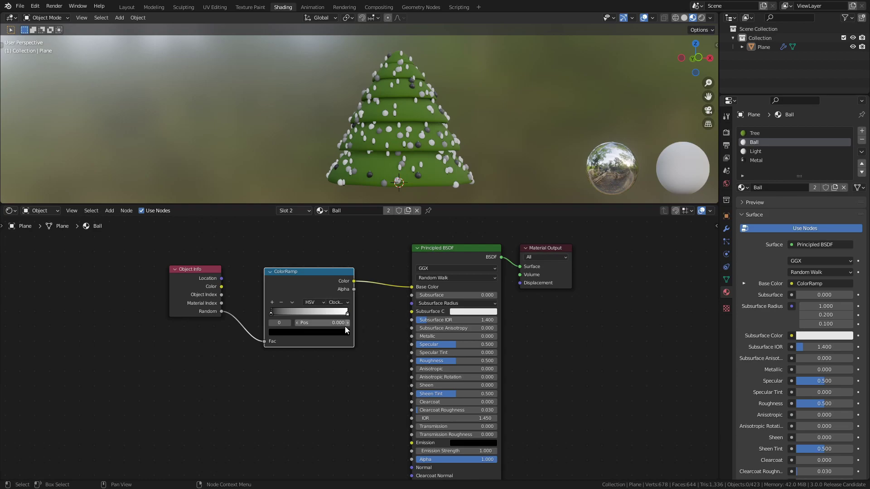
Step: Colour the first stop of the Ball material's ramp a bright red-orange and the last stop cyan
click(273, 336)
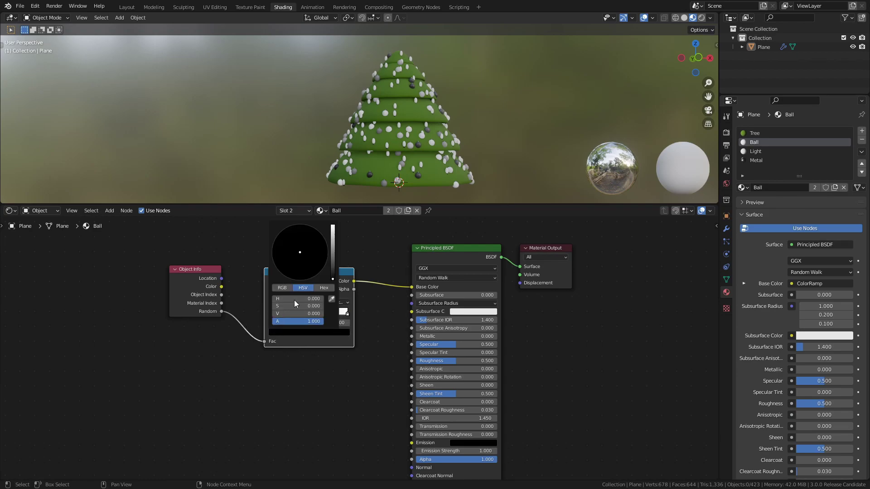
scroll(290, 254, up, 20)
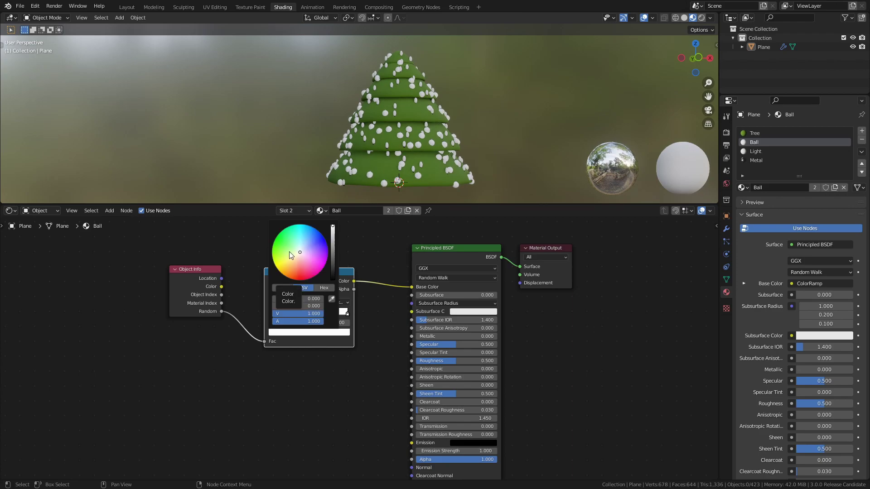
drag(289, 252, 296, 280)
click(289, 322)
click(298, 334)
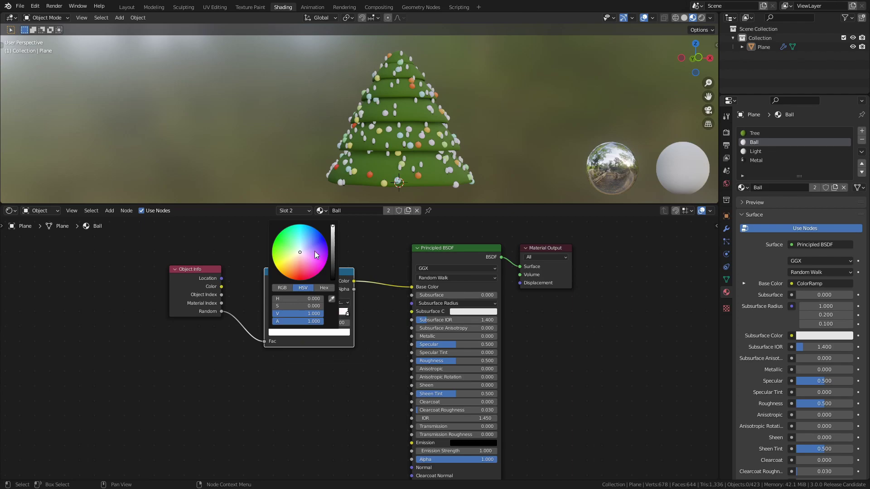
drag(312, 251, 300, 225)
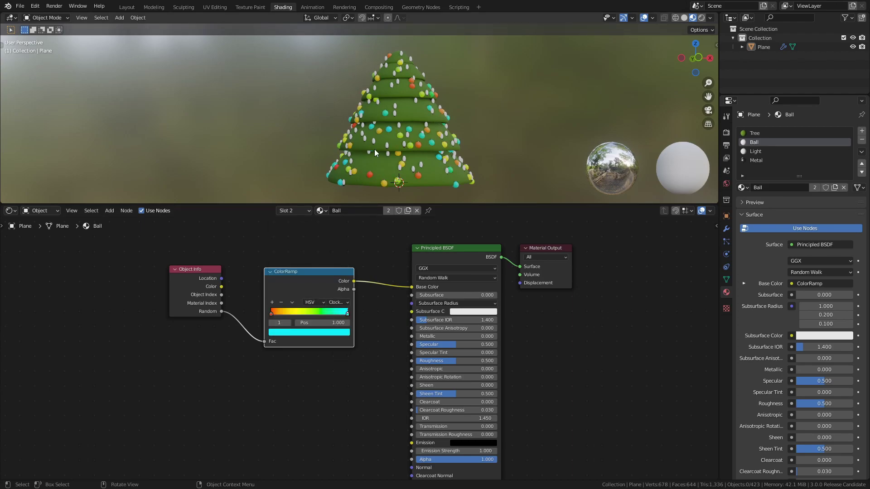
Step: Set the Ball material's roughness to 0.2 and save the file
middle_drag(373, 148, 356, 145)
scroll(356, 145, up, 8)
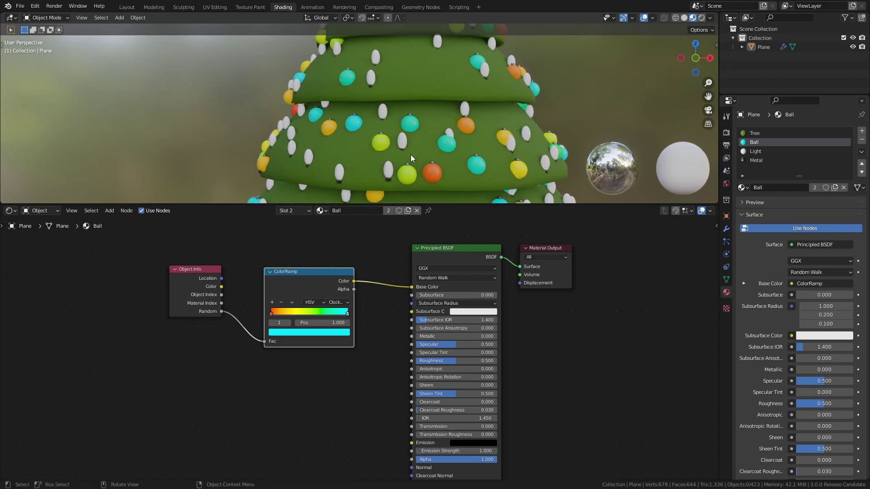
middle_drag(408, 153, 445, 137)
middle_drag(334, 384, 299, 363)
click(415, 339)
text(0.2)
key(Return)
key(ctrl+s)
Step: In the Light material, add Object Info and ColorRamp nodes and link the Random output to the ramp's Fac input
middle_drag(448, 110, 507, 94)
scroll(508, 93, down, 5)
click(756, 153)
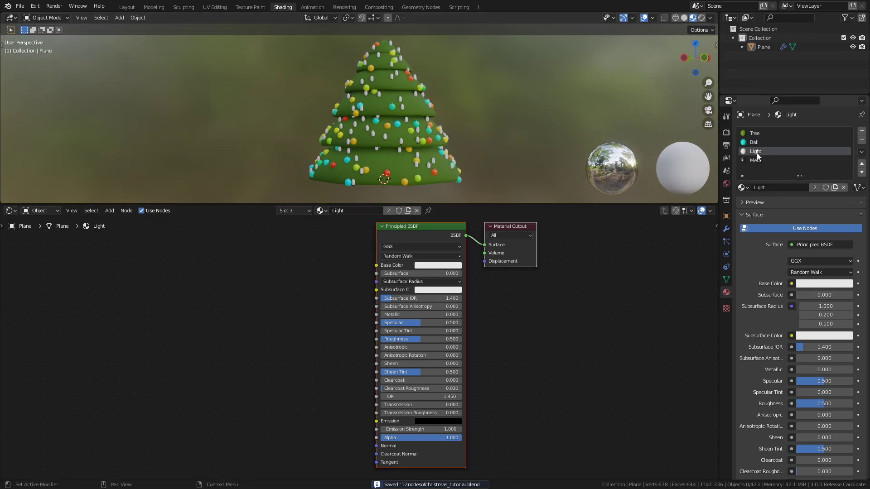
key(shift+a)
mouse_move(218, 293)
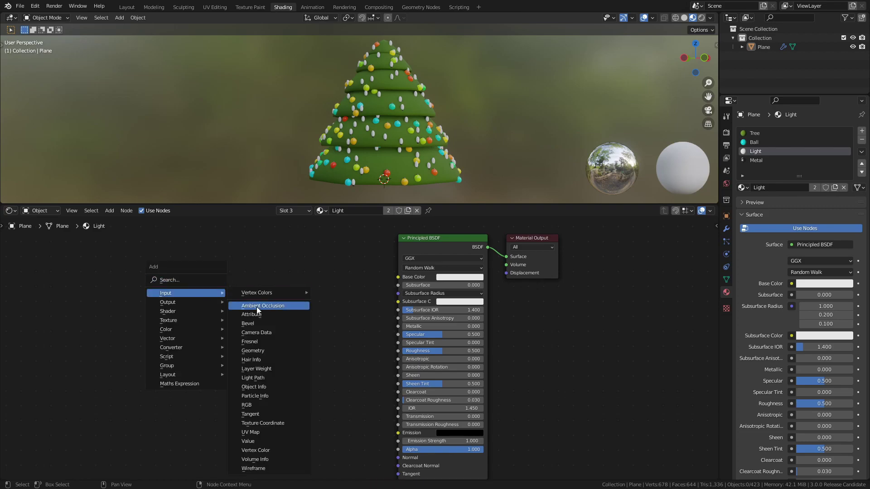
click(255, 387)
click(154, 266)
key(shift+a)
mouse_move(288, 358)
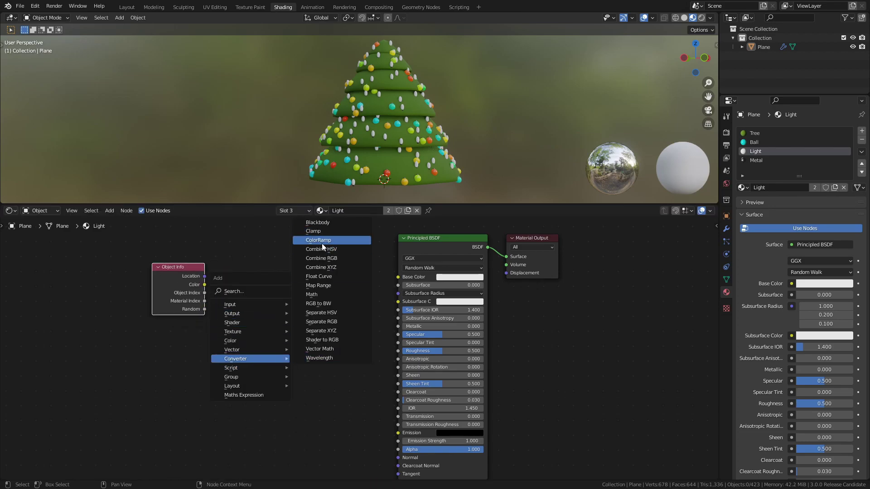
click(322, 241)
drag(205, 309, 232, 343)
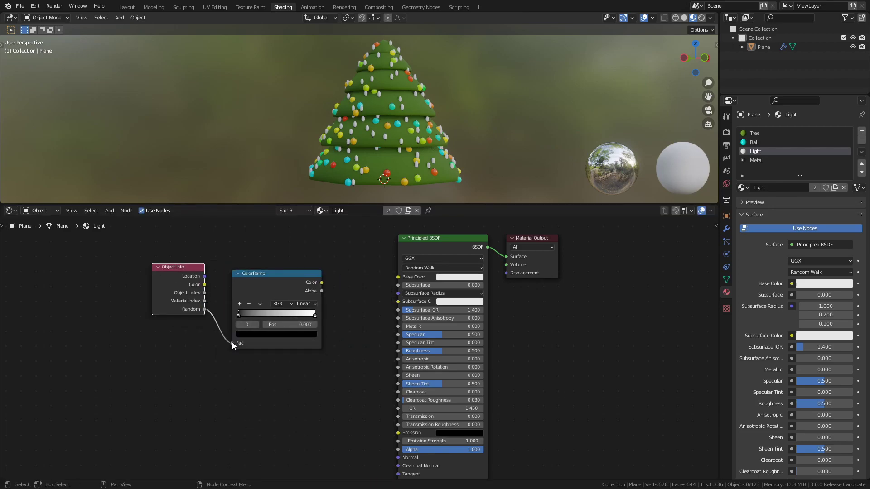
Step: Set the Light material's ColorRamp to HSV colour mode with Clockwise interpolation
click(281, 305)
click(283, 321)
click(306, 304)
click(308, 329)
Step: Colour the first stop of the Light material's ramp a bright red-orange and the last stop cyan
click(291, 334)
drag(300, 272, 300, 228)
drag(267, 268, 264, 278)
click(257, 324)
click(278, 335)
click(269, 230)
Step: Link the Light material's ramp colour to both Base Color and Emission, and set the emission strength to 5
middle_drag(331, 285, 298, 267)
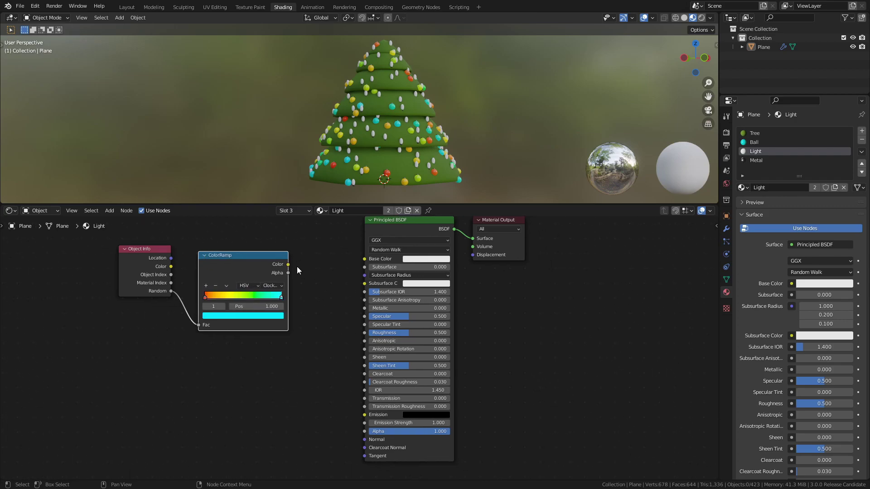
drag(288, 265, 364, 414)
click(410, 423)
text(5)
key(Return)
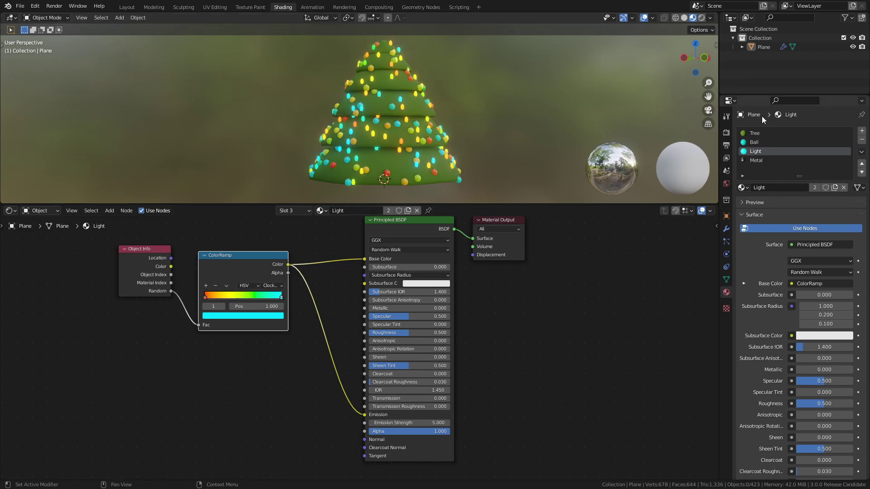
Step: Check the Bloom setting of the Eevee render engine and inspect the lit tree in the Layout workspace
click(726, 132)
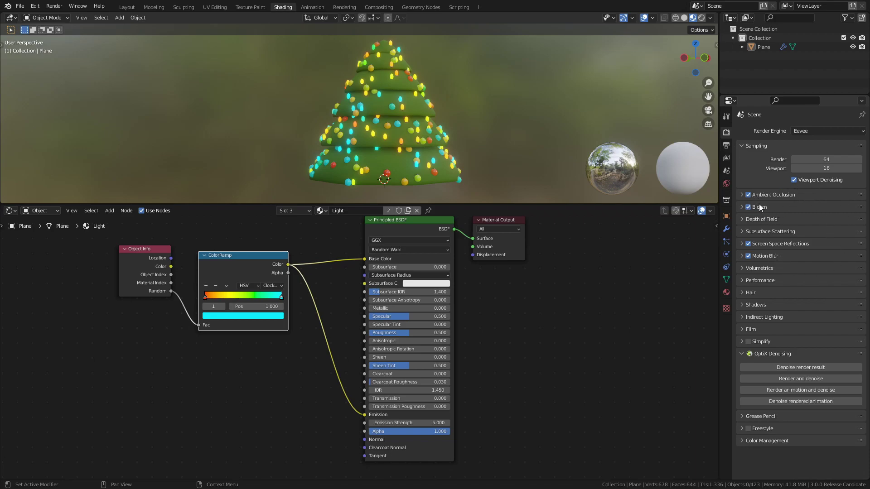
click(793, 179)
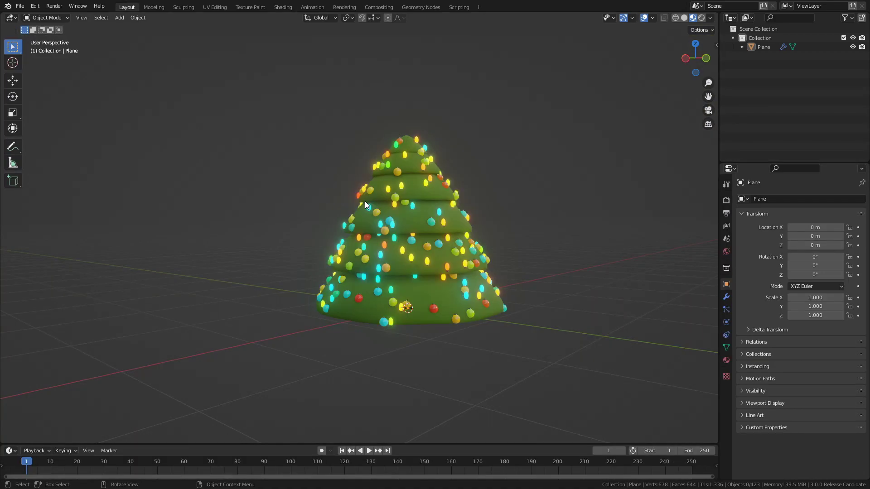
mouse_move(365, 201)
middle_down()
mouse_move(458, 205)
mouse_move(382, 233)
middle_up()
click(355, 237)
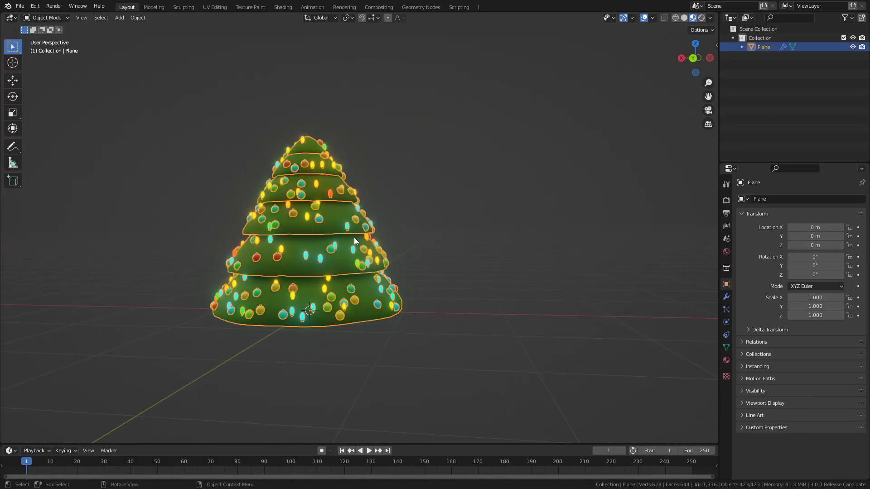
key(KP_Decimal)
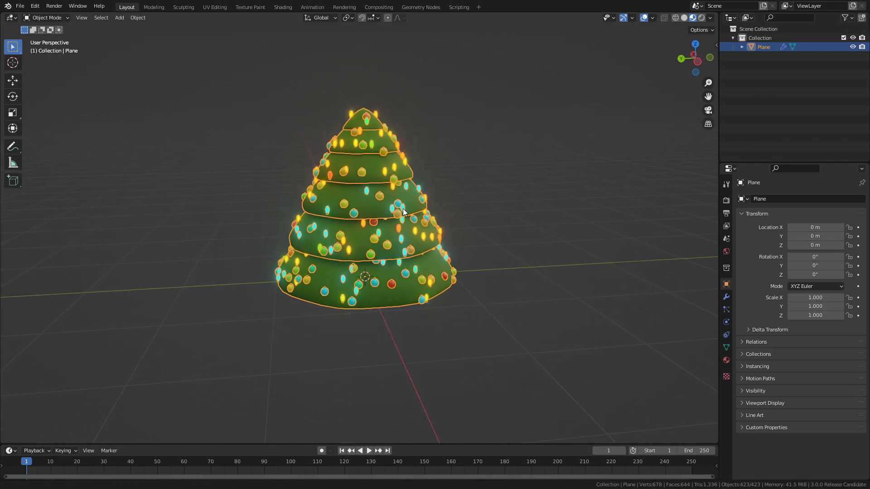